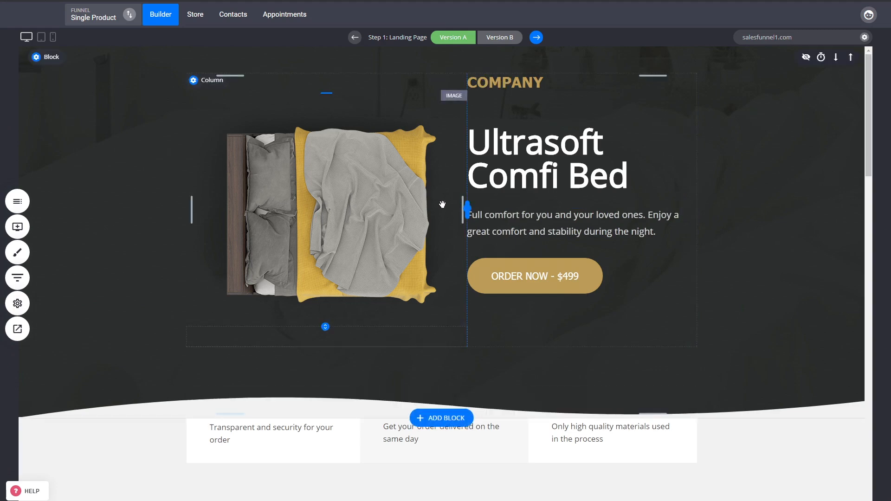
Step: Reduce the hero block's top spacing to about 44 px
drag(398, 99, 397, 93)
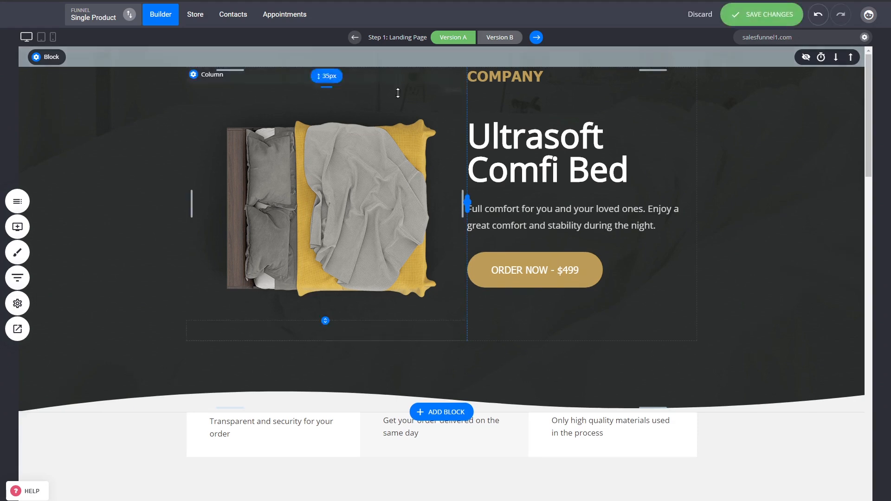
Step: Inspect the hero bed image's settings and the text formatting options of the "Ultrasoft Comfi Bed" heading
click(298, 189)
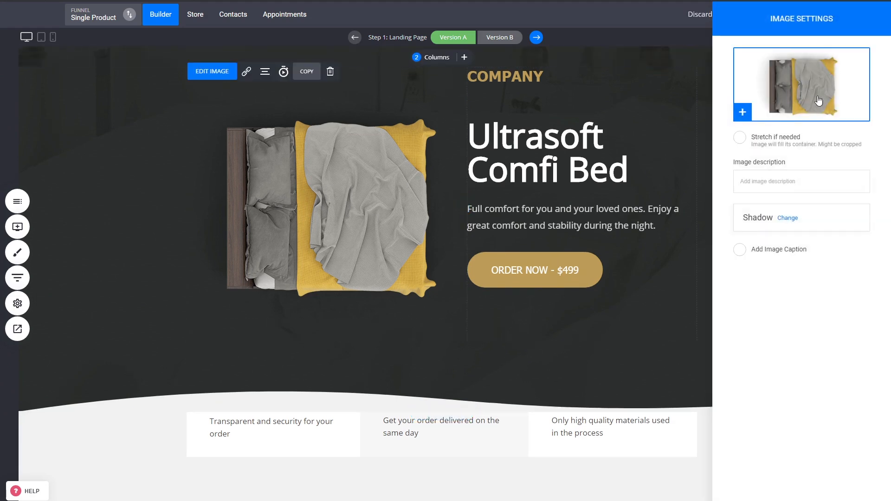
click(602, 160)
triple_click(558, 159)
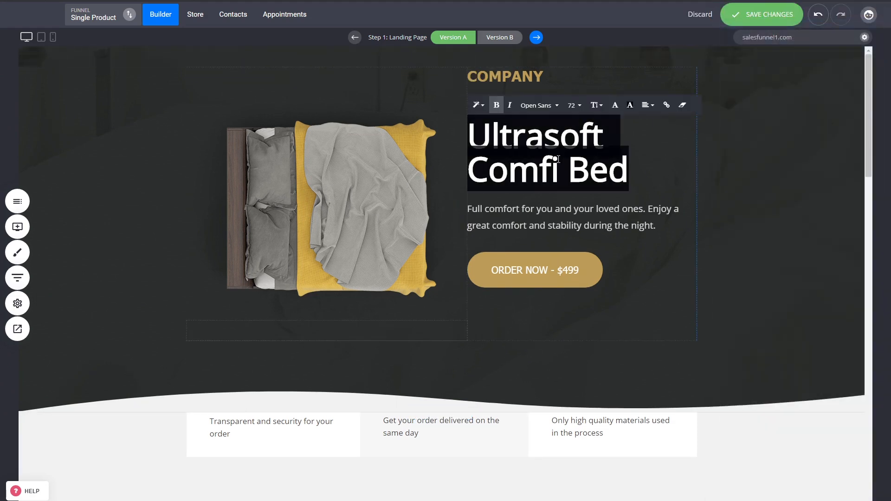
click(750, 184)
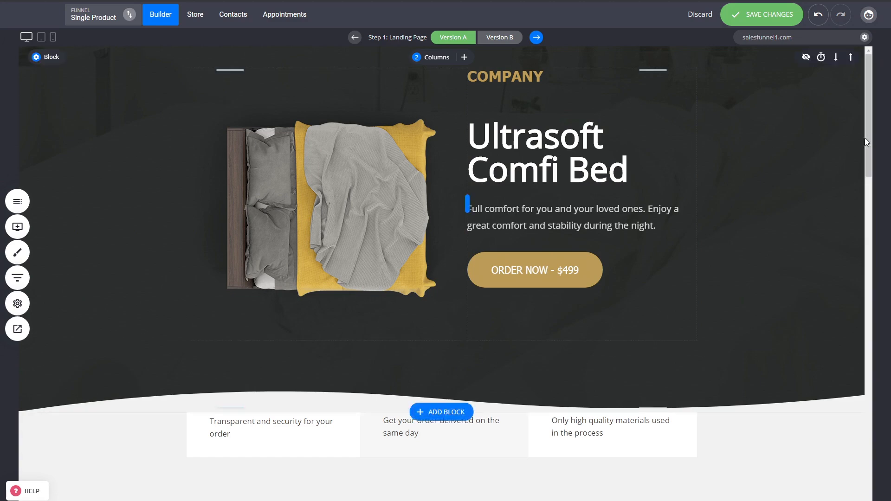
Step: Look through the landing page's blocks, from the hero down through benefits, characteristics and testimonials to the closing call to action
scroll(869, 141, down, 1)
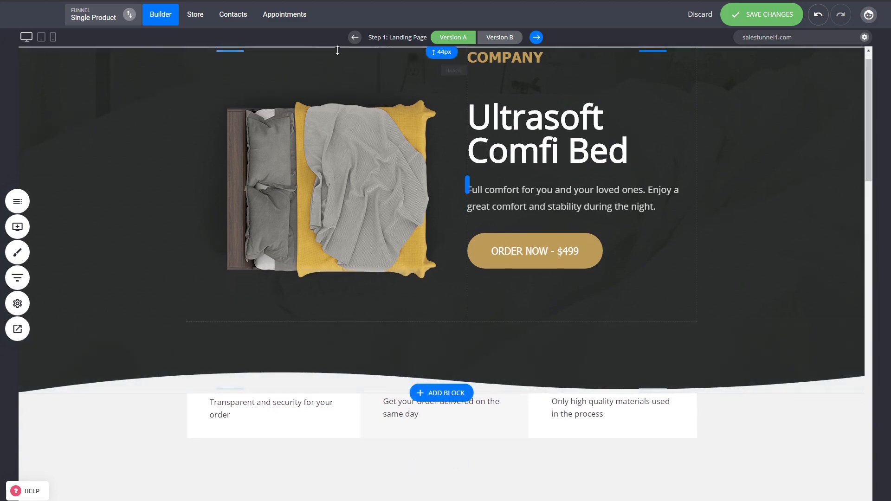
scroll(779, 153, up, 1)
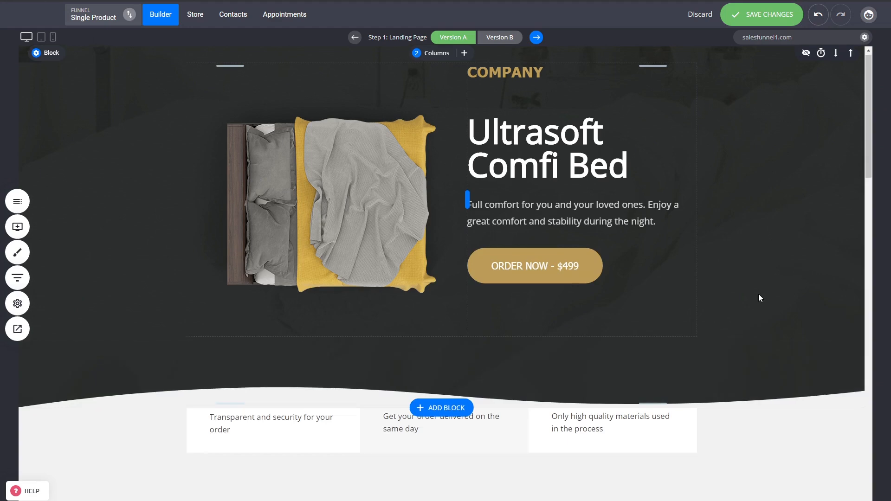
scroll(758, 294, down, 1)
scroll(757, 420, down, 3)
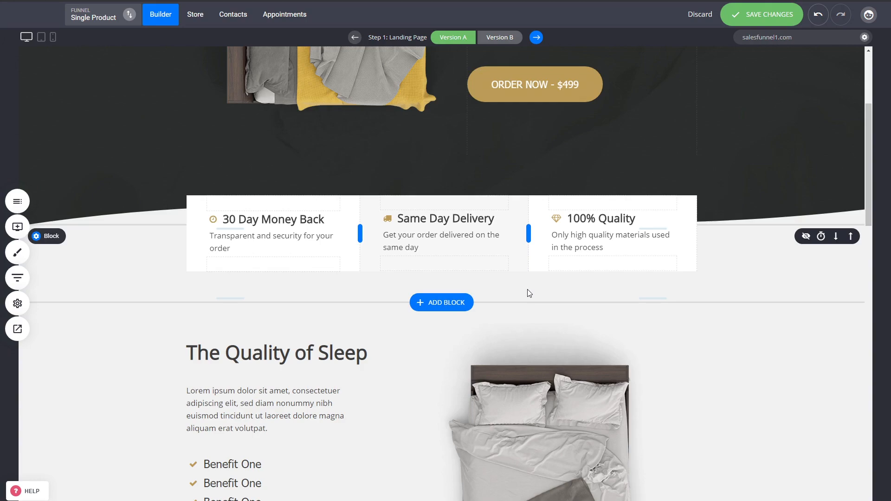
scroll(708, 336, down, 4)
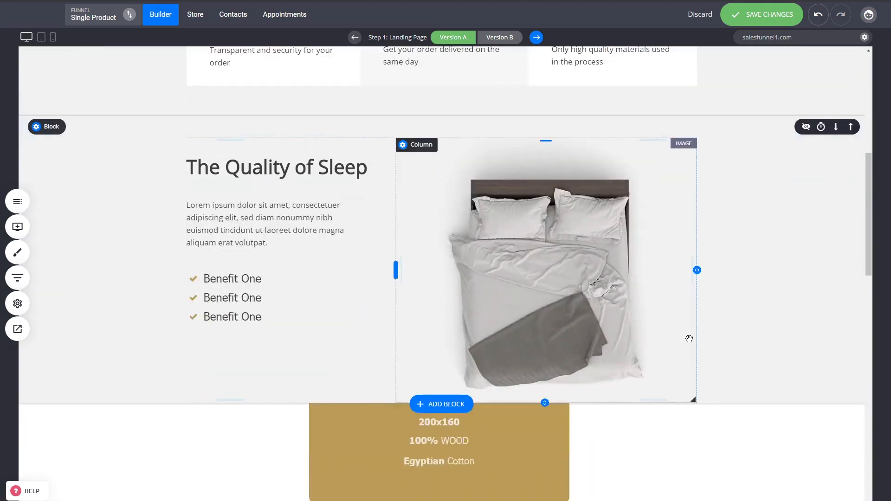
scroll(689, 339, up, 4)
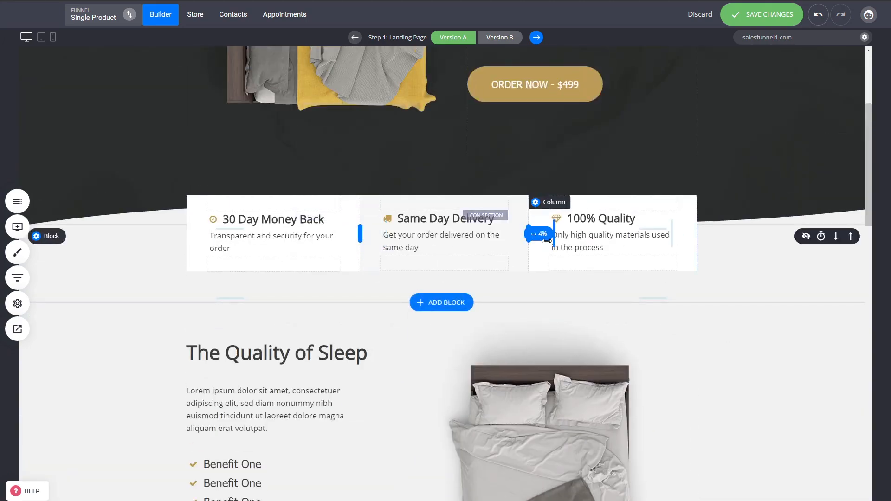
scroll(676, 316, down, 8)
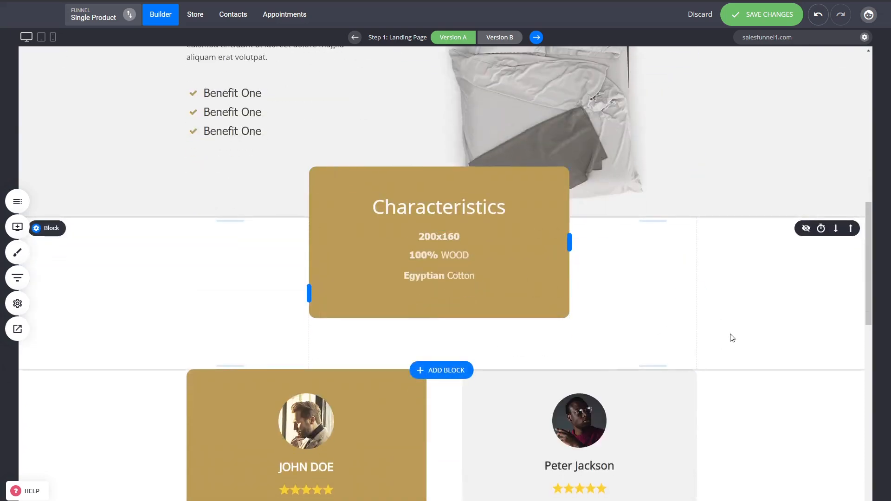
scroll(732, 338, up, 5)
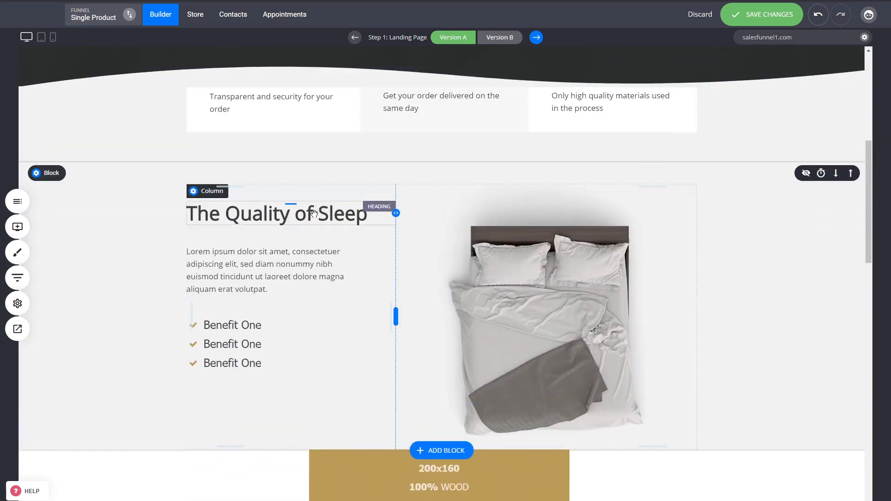
drag(314, 214, 283, 191)
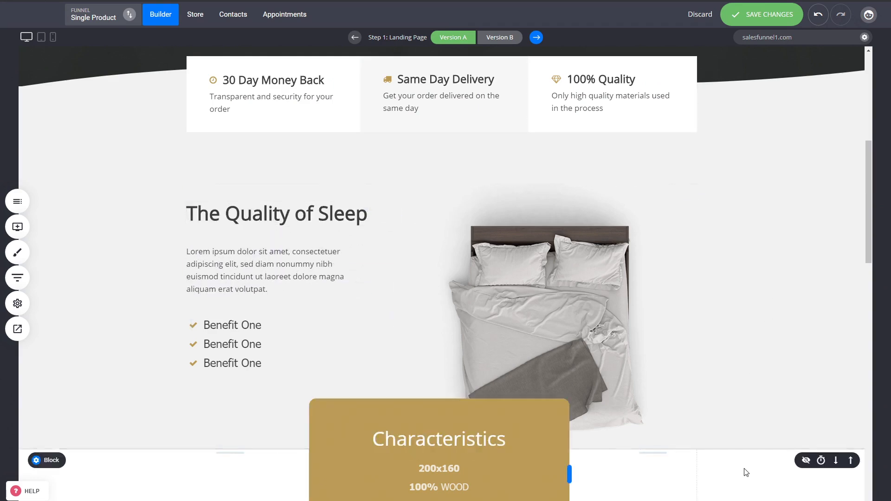
scroll(757, 362, down, 4)
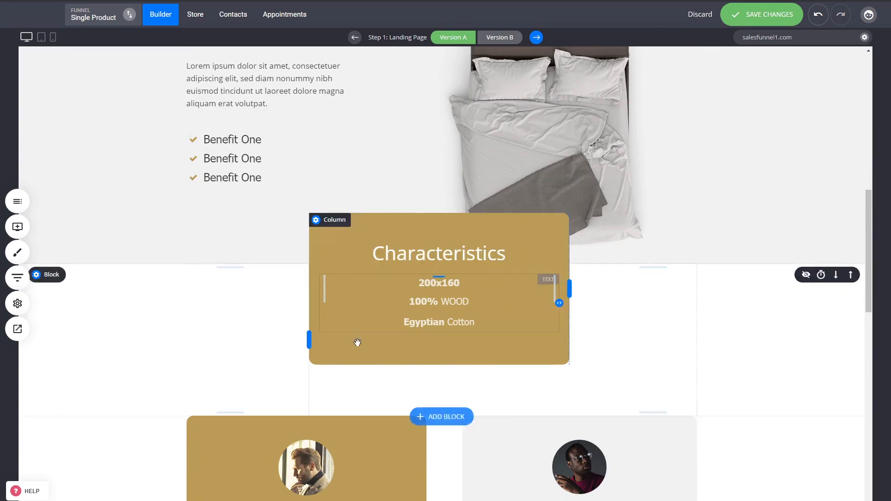
scroll(473, 290, down, 4)
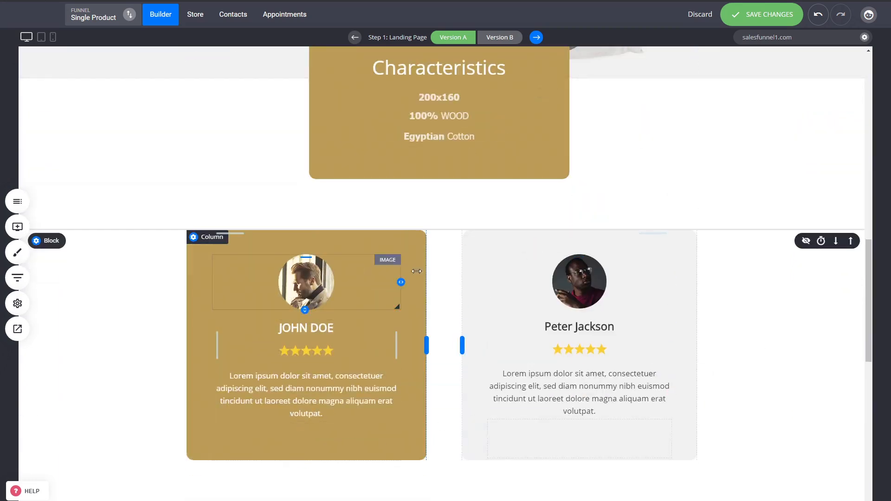
scroll(749, 330, down, 3)
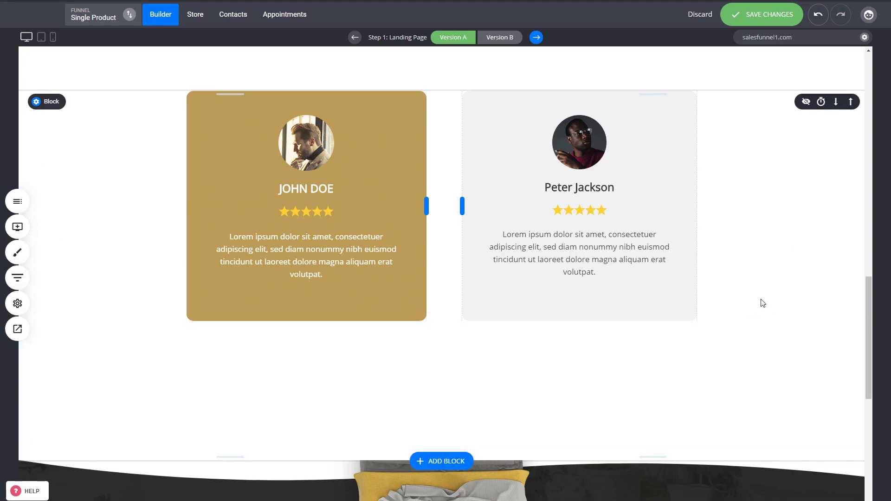
scroll(761, 304, down, 7)
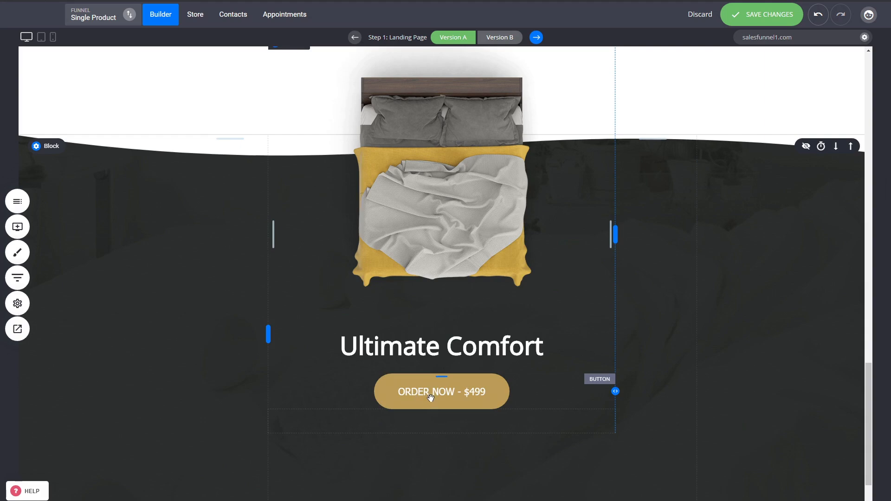
Step: Inspect the settings of the order button beneath the "Ultimate Comfort" heading
scroll(441, 433, up, 1)
click(443, 436)
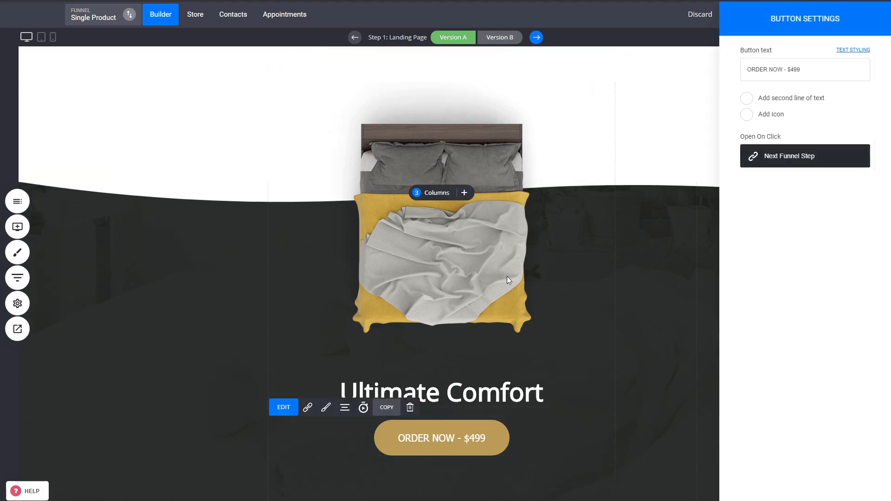
click(629, 282)
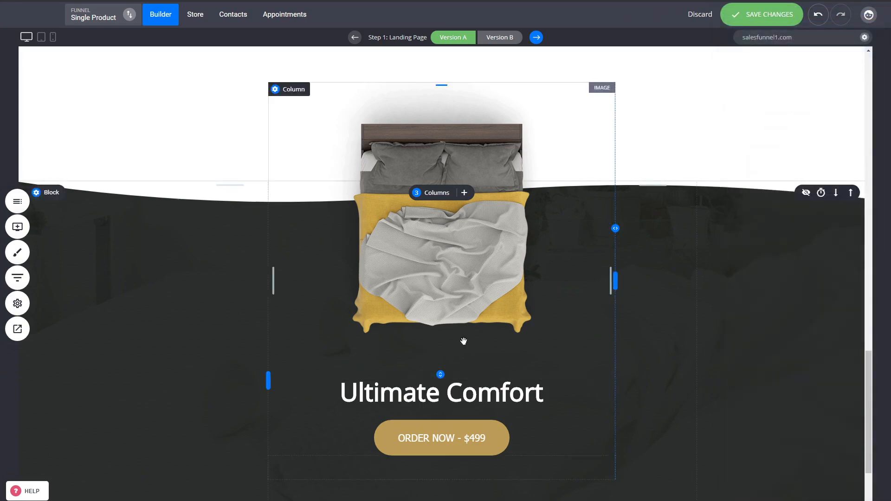
Step: Change the primary color in the global color palette to blue #008FDE and confirm it for the funnel
scroll(697, 313, up, 10)
scroll(704, 313, up, 10)
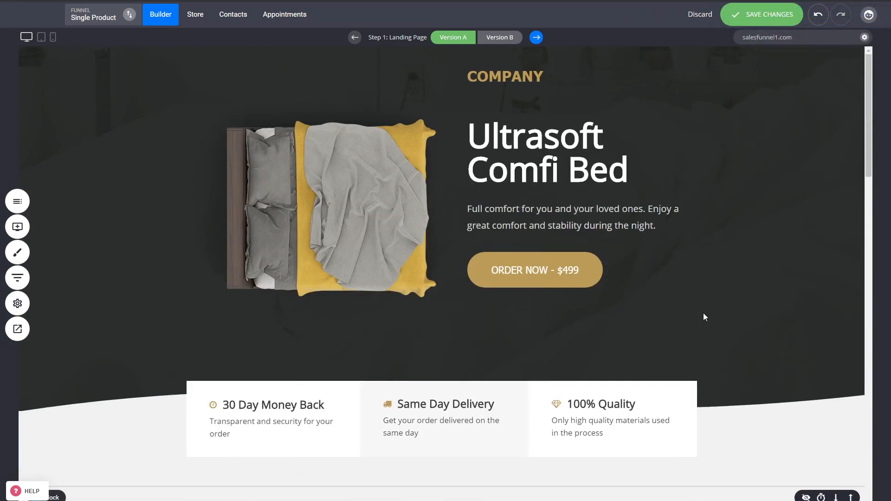
click(17, 253)
click(72, 145)
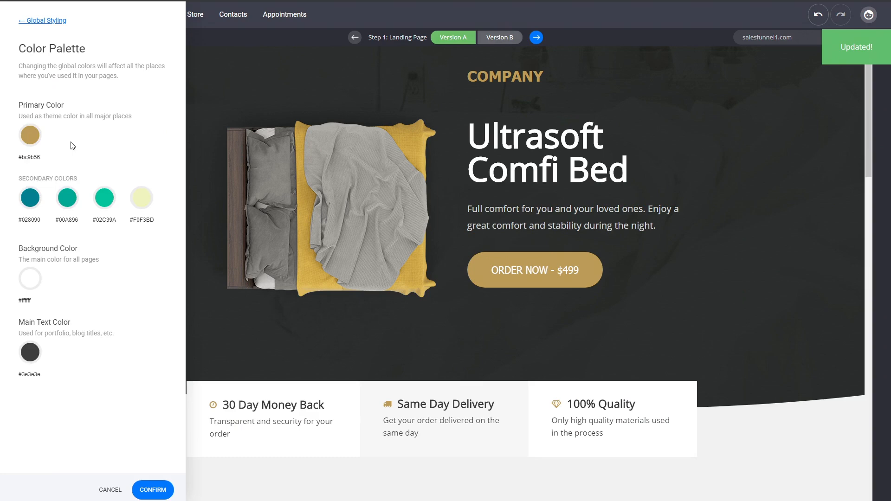
click(33, 136)
click(93, 340)
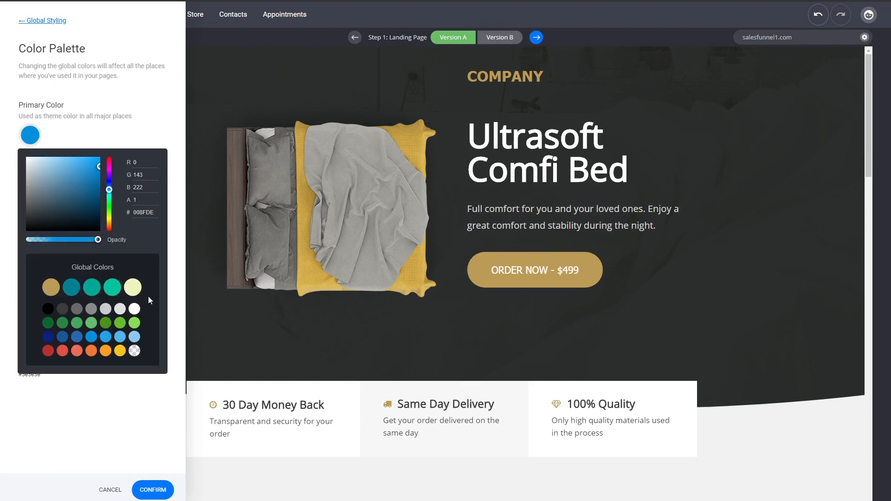
click(148, 490)
click(149, 490)
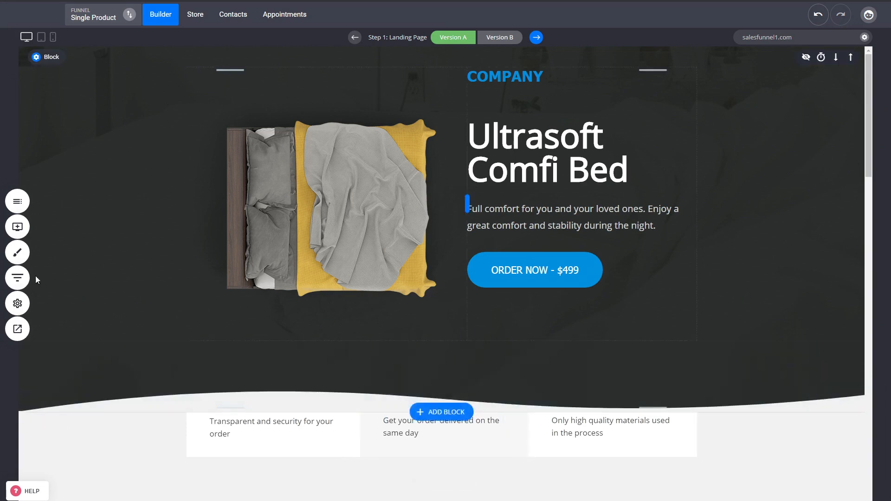
Step: End the A/B test on the Landing Page step by manually selecting the winning variation and confirming the choice
click(24, 280)
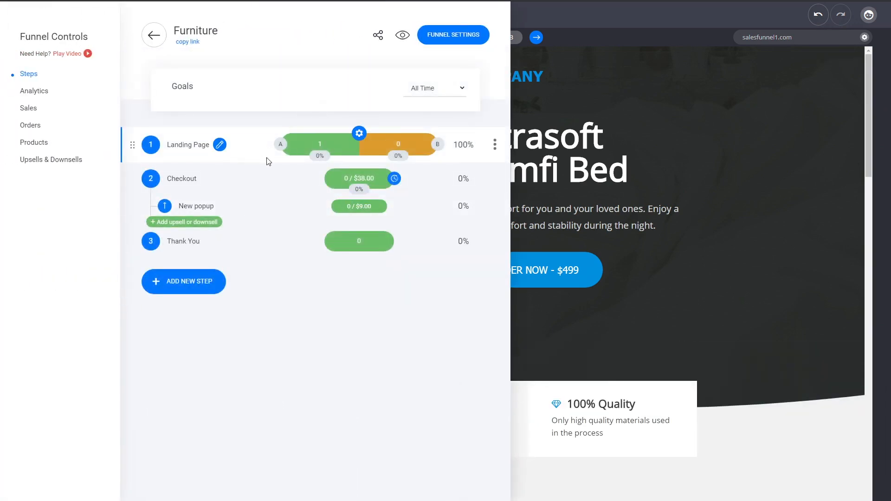
click(359, 134)
click(550, 150)
click(505, 203)
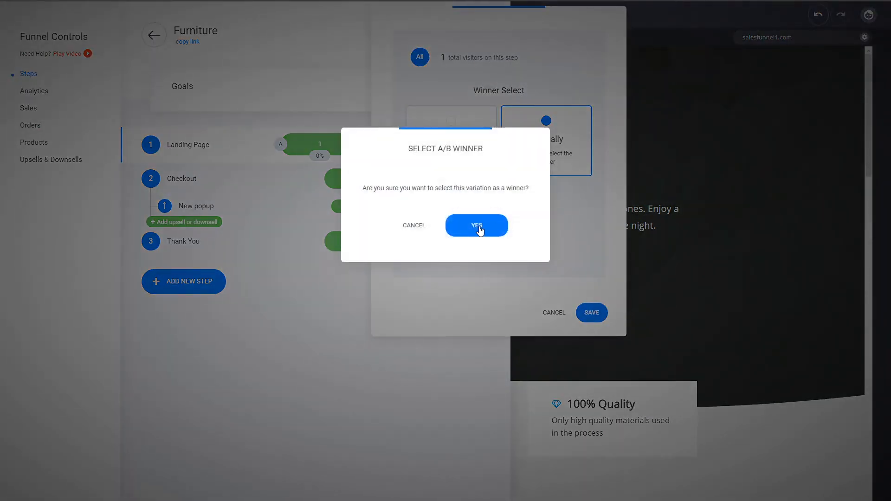
click(478, 228)
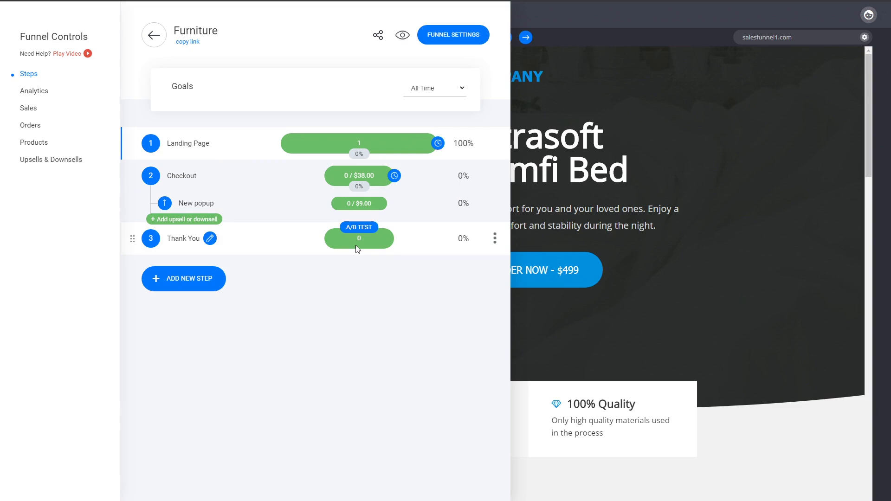
Step: Review the funnel's sales, orders, products, and upsells and downsells reports, and return to the steps overview
click(32, 113)
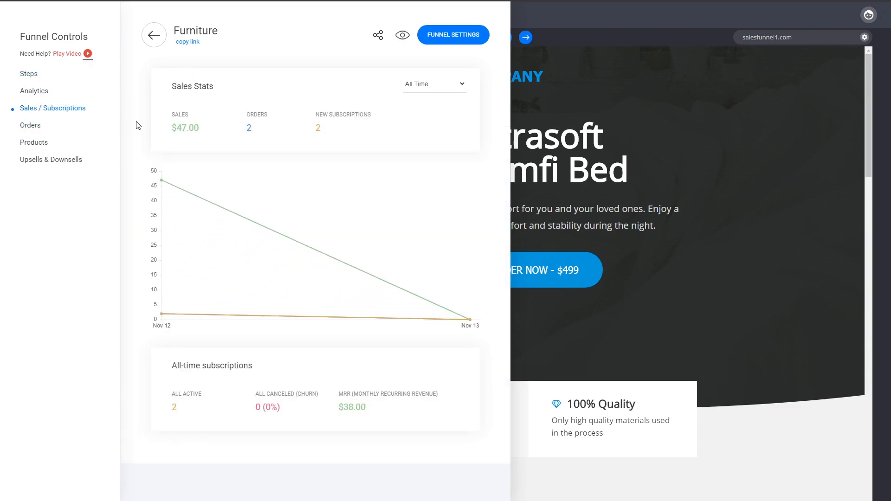
click(35, 129)
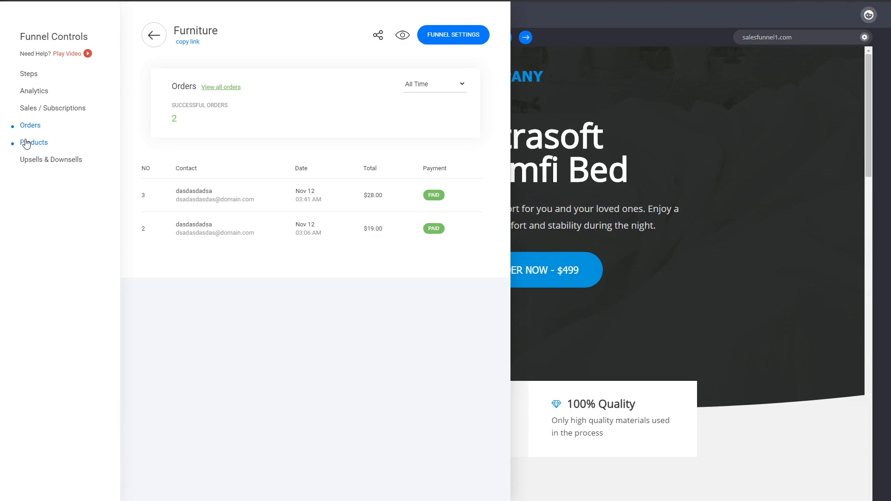
click(27, 143)
click(65, 163)
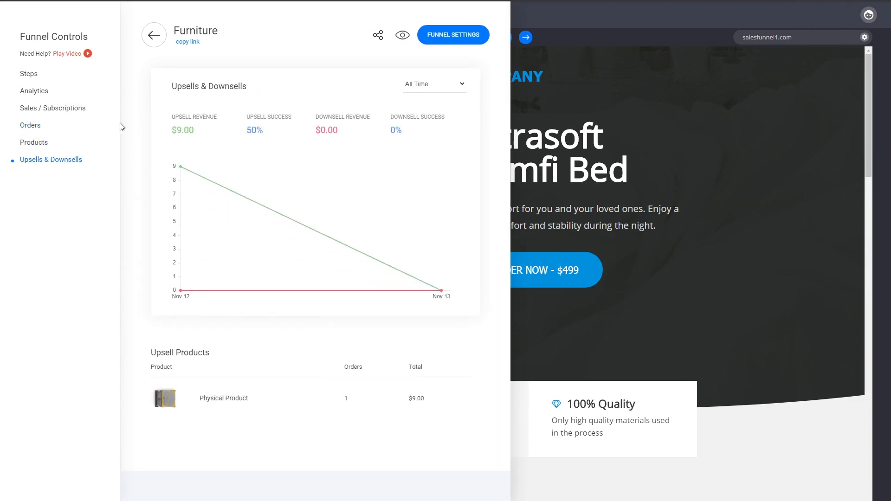
click(34, 78)
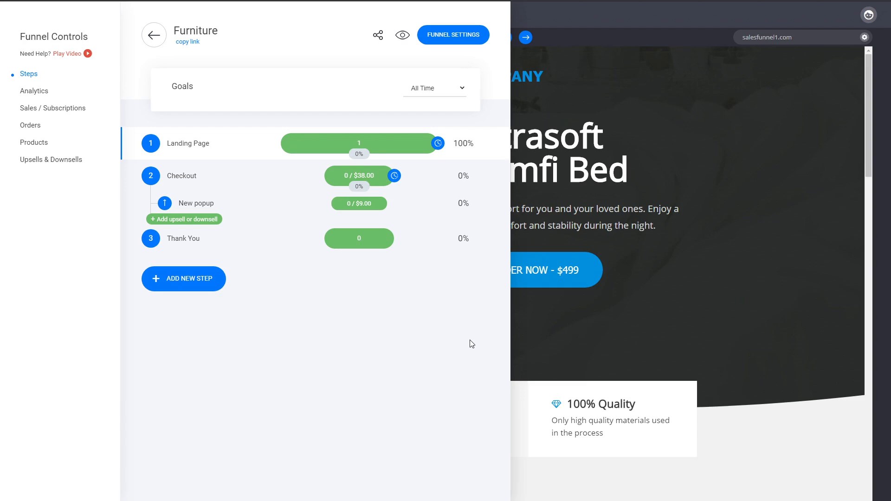
click(701, 270)
scroll(334, 427, down, 2)
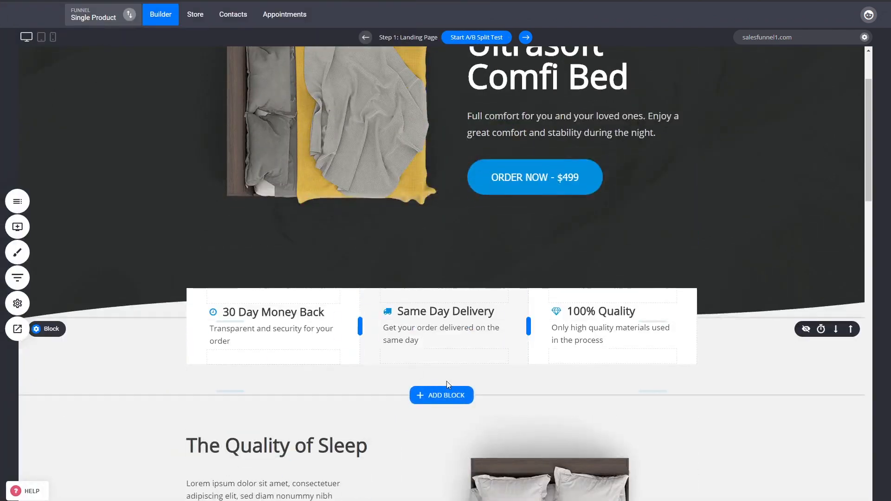
scroll(563, 336, up, 2)
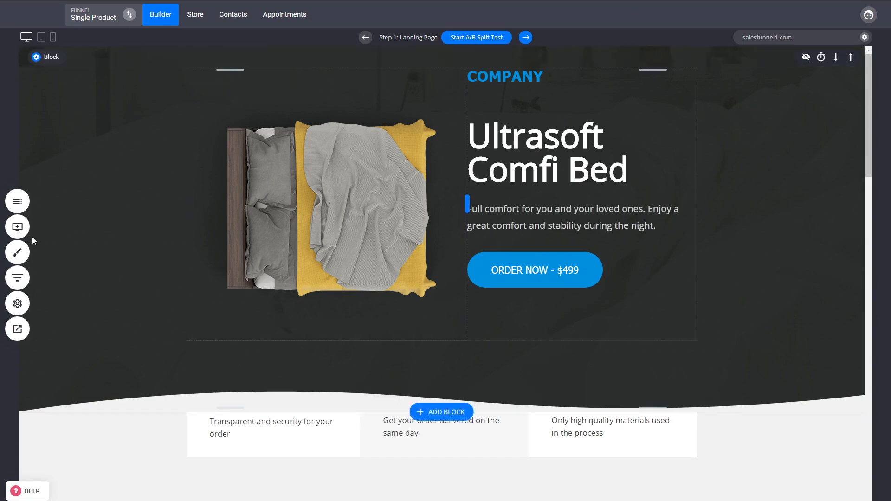
Step: Start a new A/B split test on the Landing Page step and open its Version B in the builder
click(17, 277)
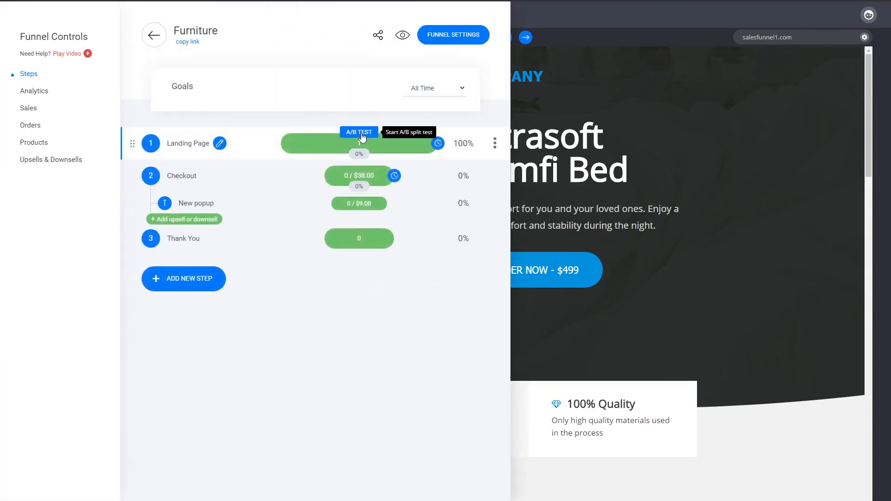
click(363, 134)
click(435, 137)
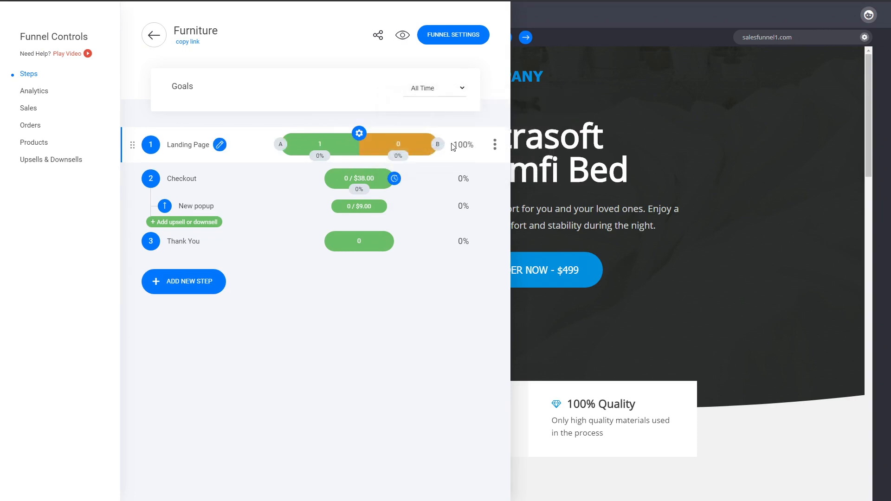
click(437, 145)
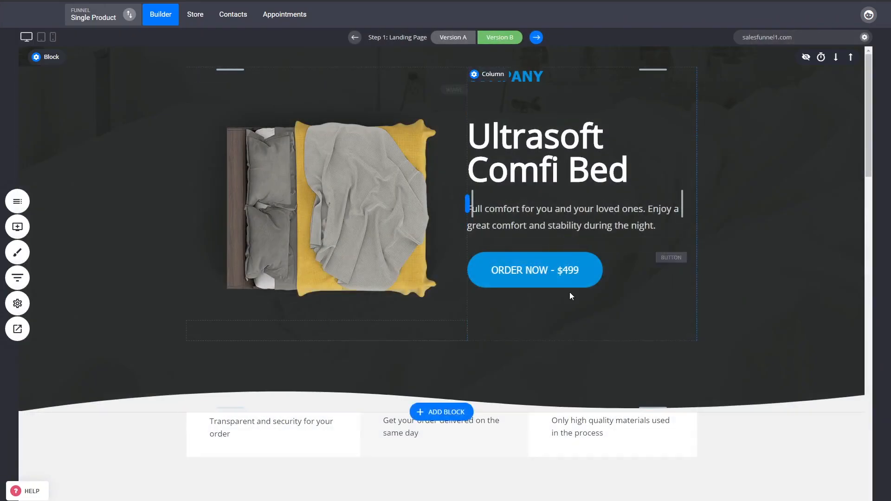
scroll(570, 291, down, 4)
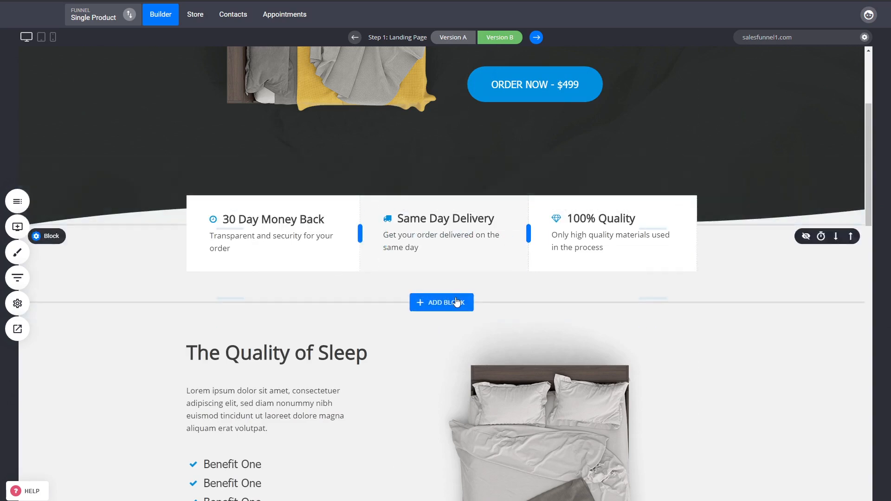
Step: Add the video block with the "Your Section Headline" layout and benefits list below the three guarantees block
click(455, 302)
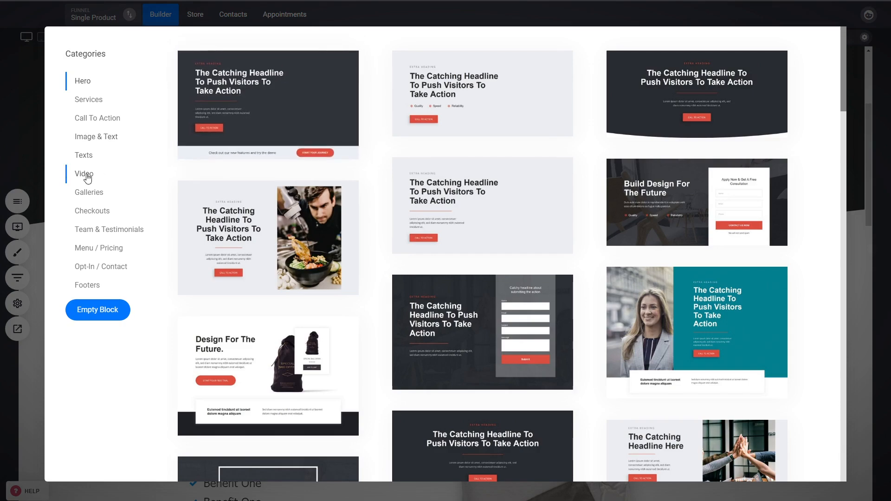
click(87, 175)
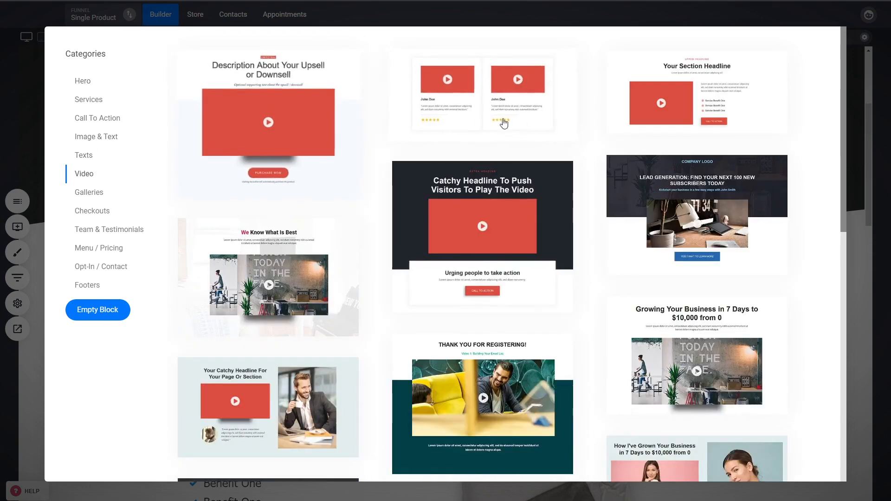
click(696, 102)
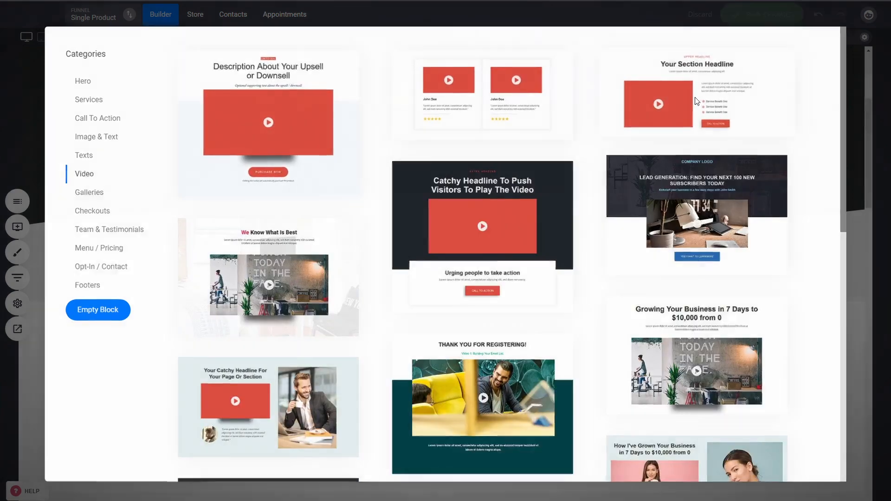
Step: In the new block's video settings, turn the custom thumbnail off and back on, and close the settings
scroll(539, 334, down, 4)
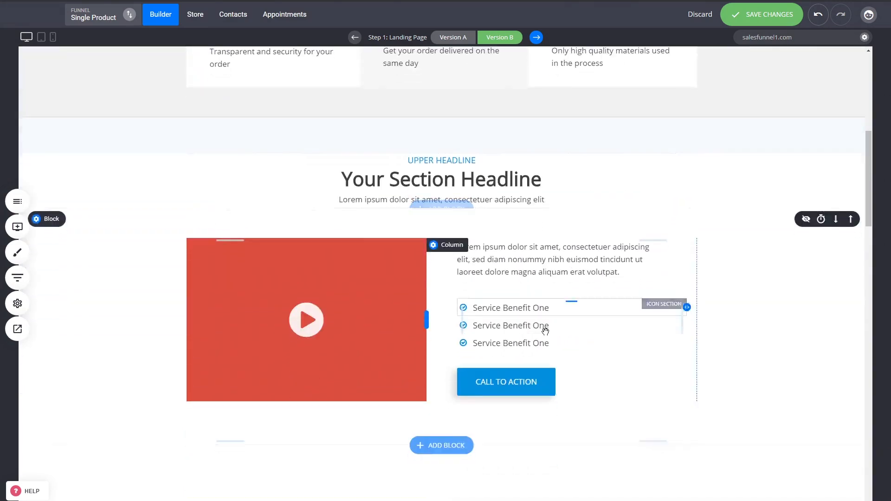
click(375, 326)
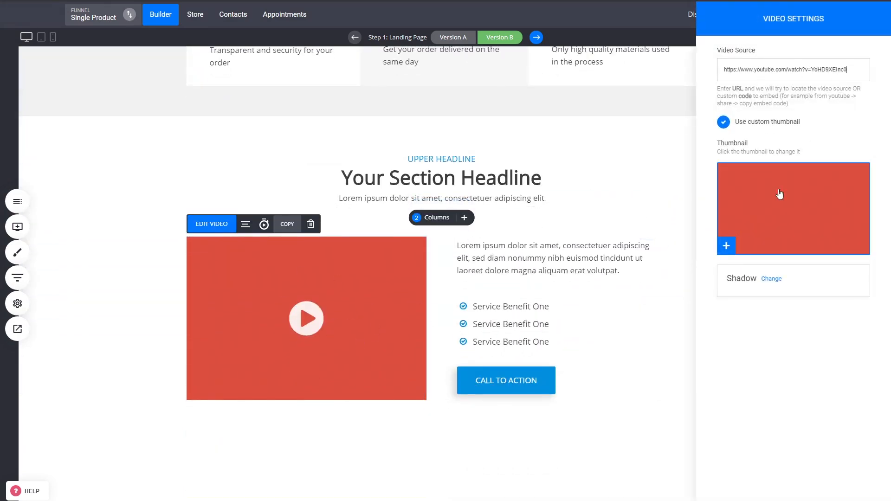
click(759, 123)
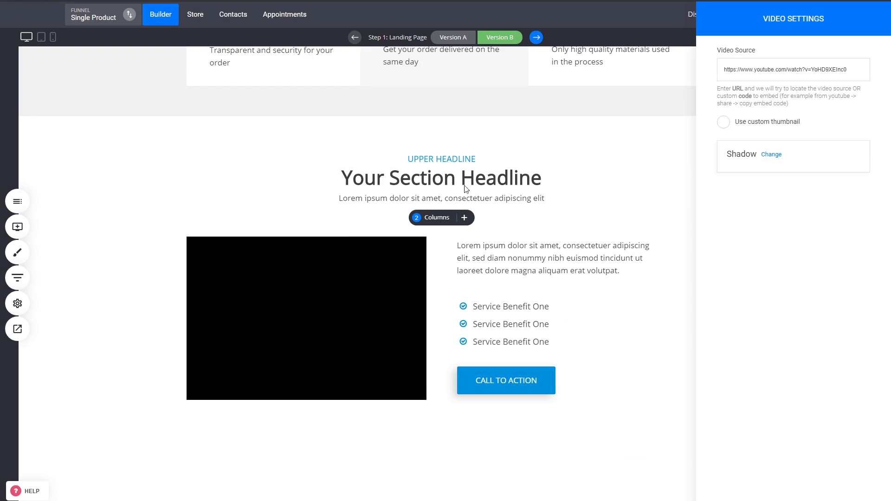
click(778, 124)
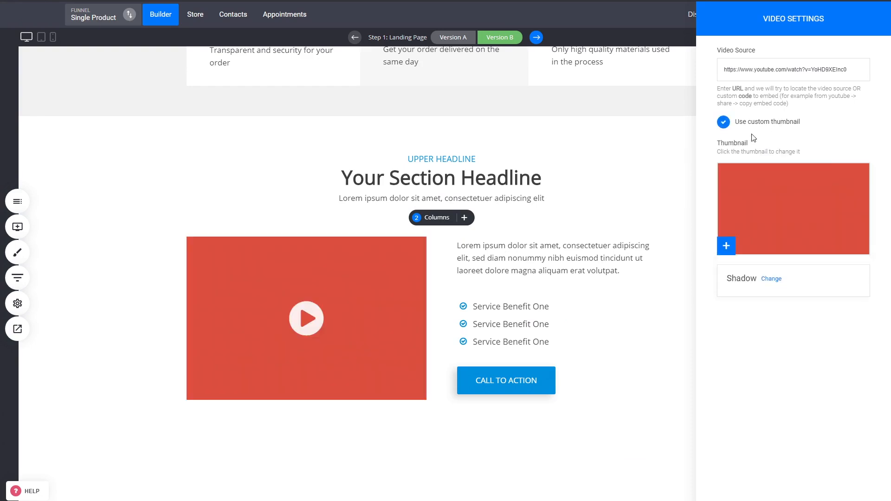
click(582, 258)
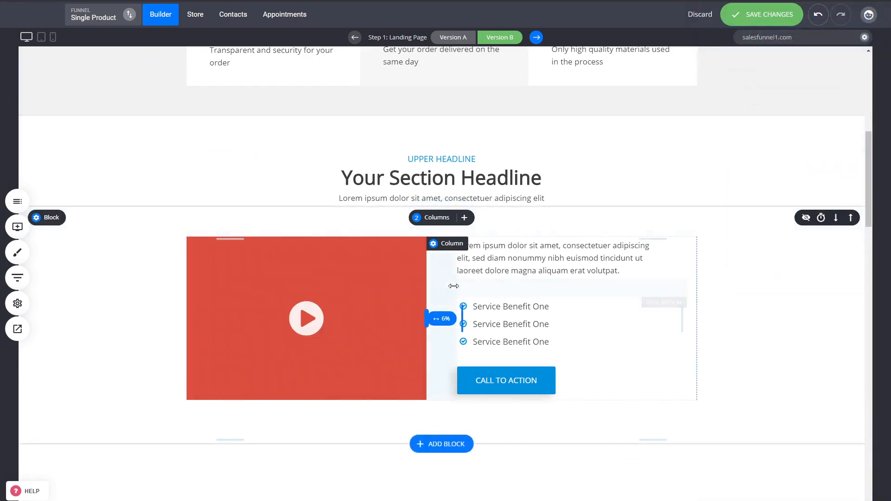
Step: Widen the video column slightly in the new block and save the changes to Version B
drag(426, 319, 447, 321)
click(533, 392)
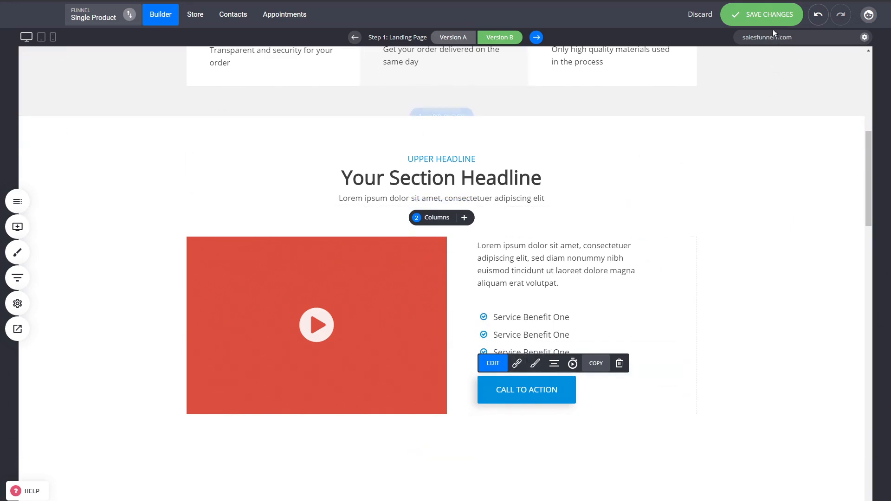
click(768, 15)
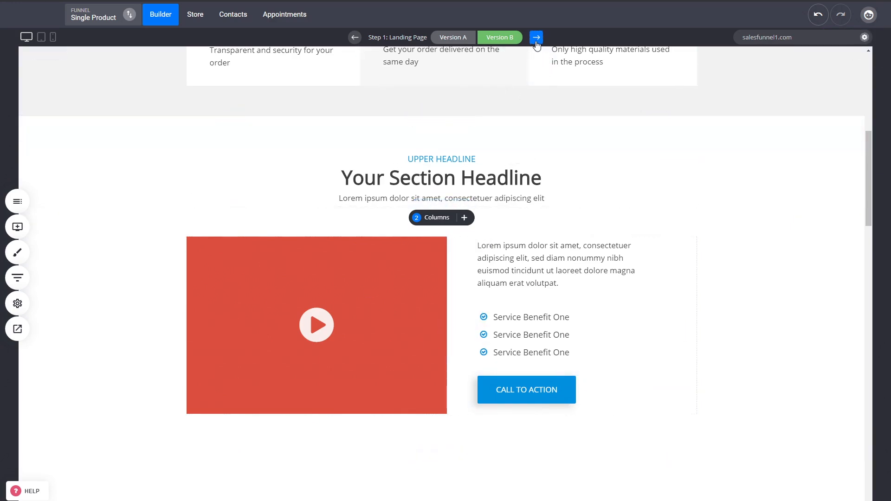
Step: Open the funnel's Checkout step in the builder and look over its customer, shipping and payment form
scroll(105, 264, up, 4)
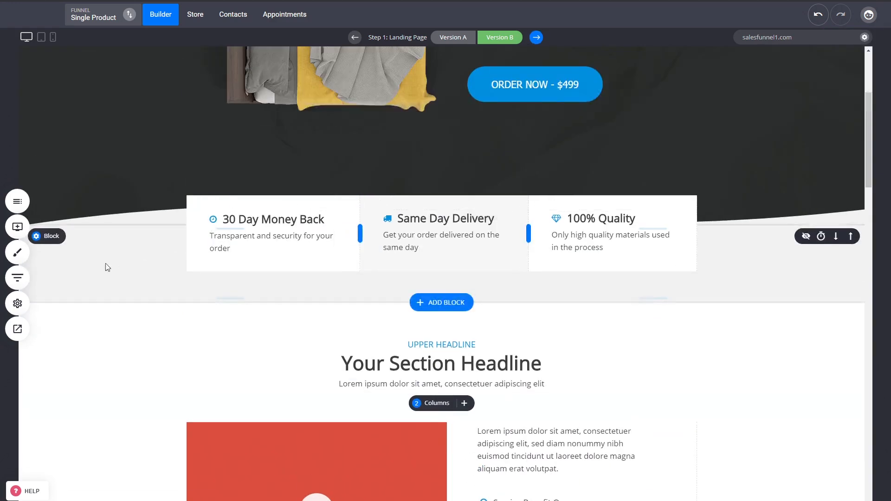
click(19, 278)
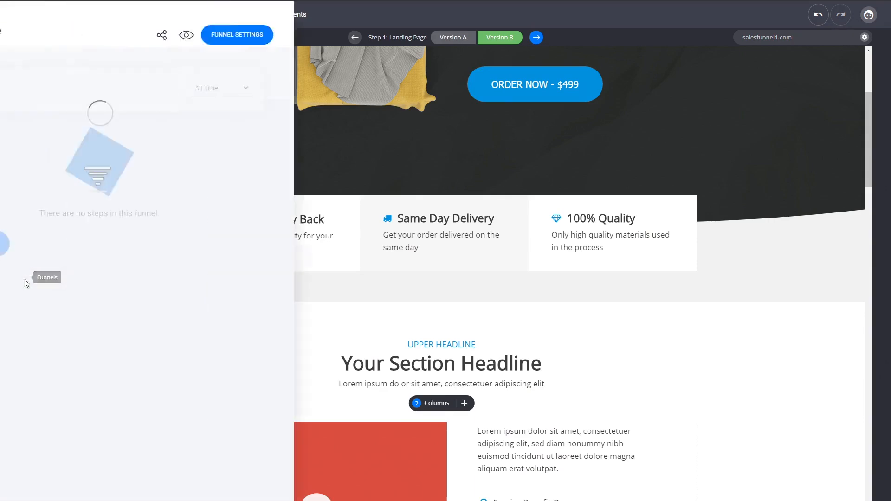
click(185, 180)
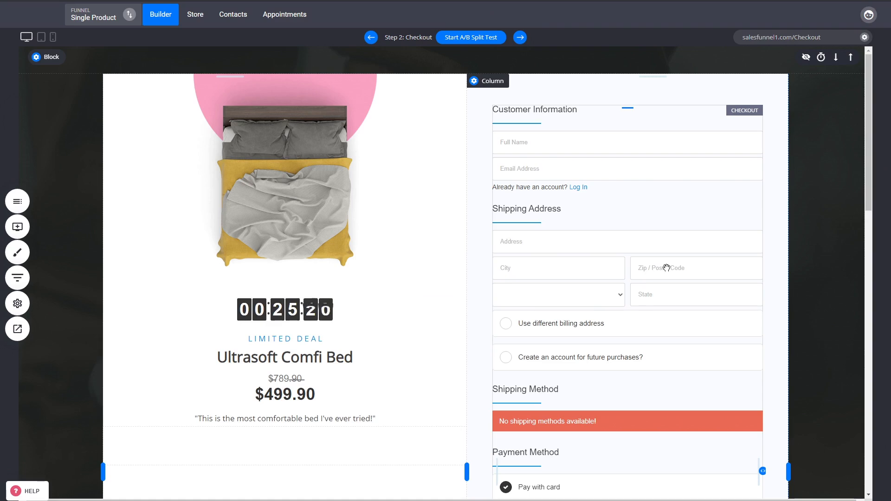
scroll(649, 232, down, 3)
scroll(645, 279, up, 1)
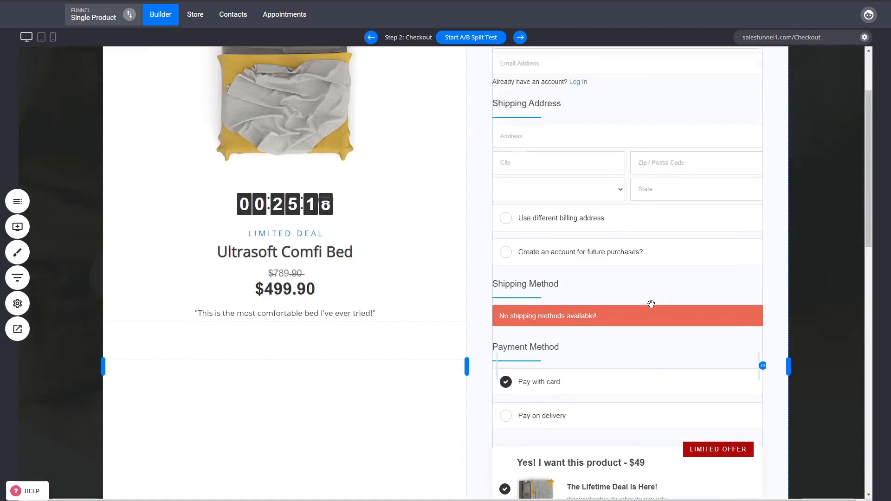
scroll(651, 304, up, 2)
Step: Switch the checkout form's style to 2-Step Checkout and save the page
click(569, 92)
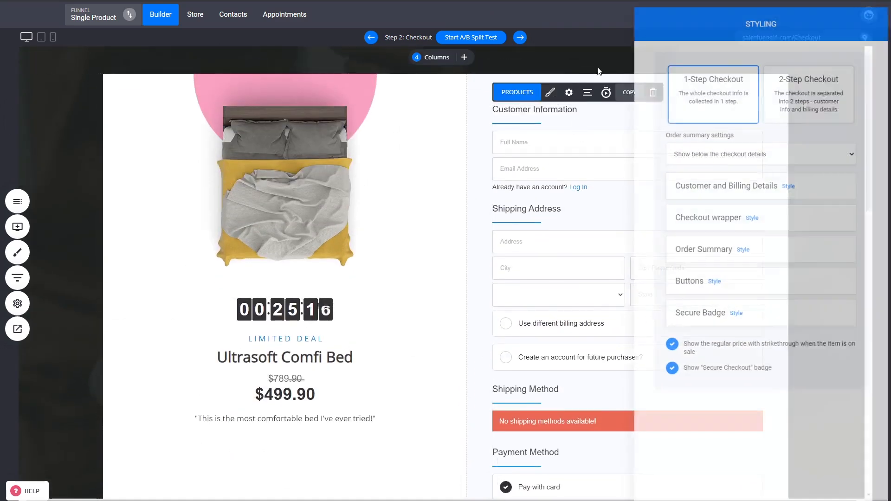
click(810, 90)
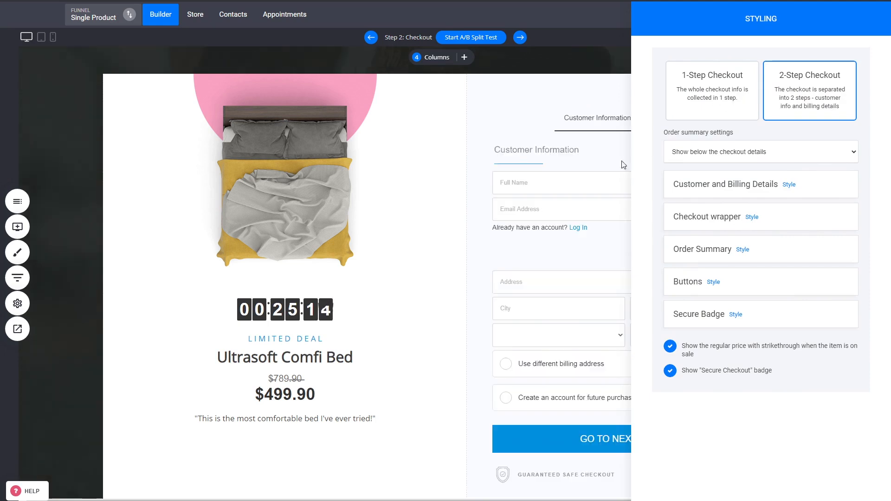
click(623, 165)
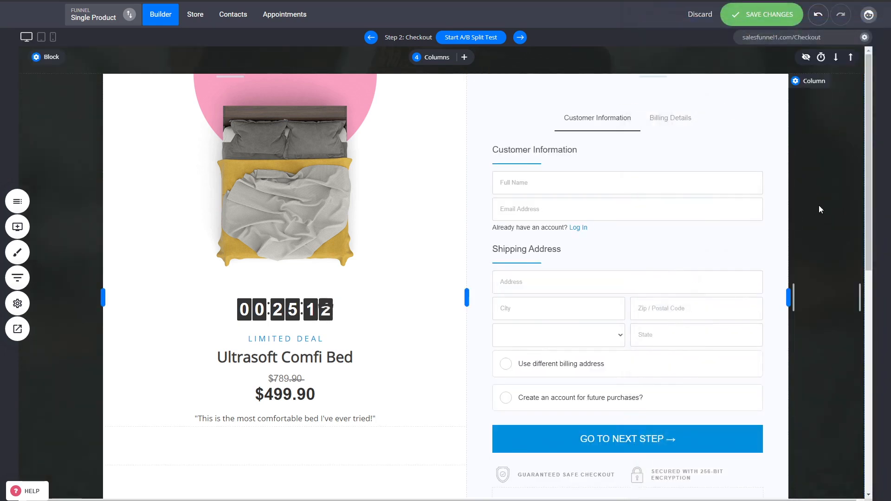
key(ctrl+s)
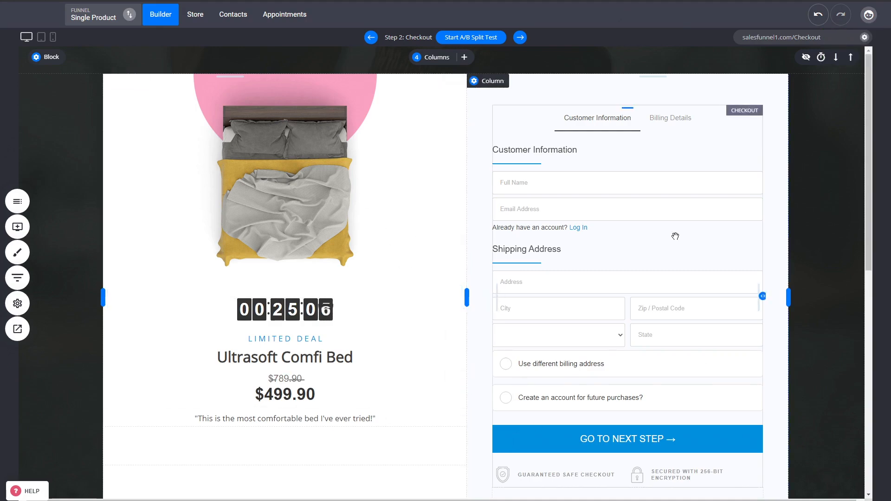
Step: Look over the whole checkout page down to the customer testimonials and return to its beginning
scroll(676, 236, down, 2)
scroll(675, 236, up, 2)
scroll(572, 203, down, 5)
scroll(585, 446, down, 4)
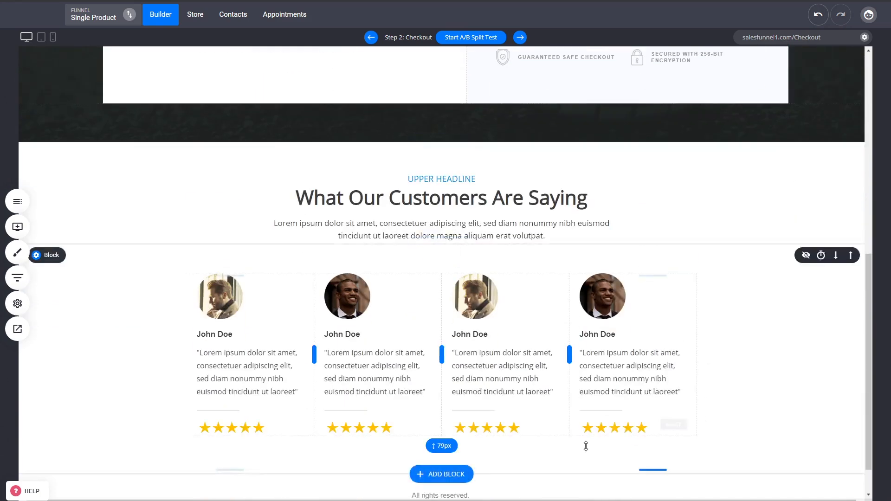
scroll(563, 256, up, 9)
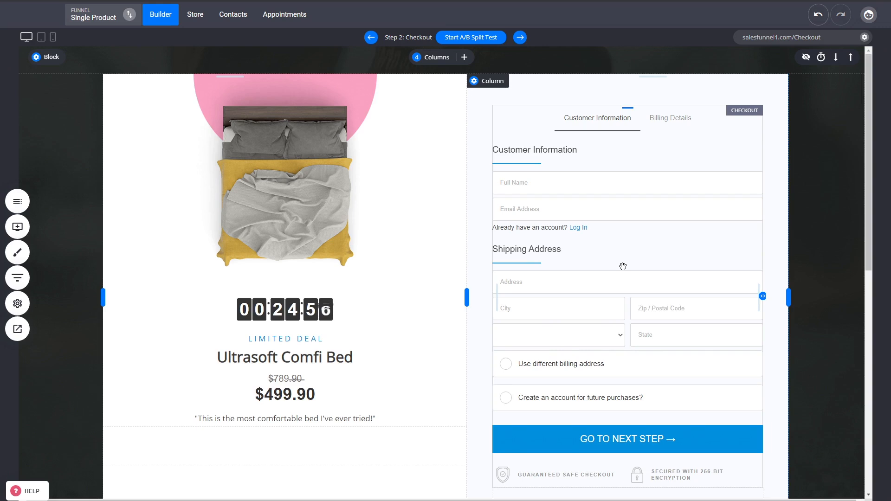
Step: View the checkout's New popup upsell in the builder, and open the funnel's Thank You step
click(17, 277)
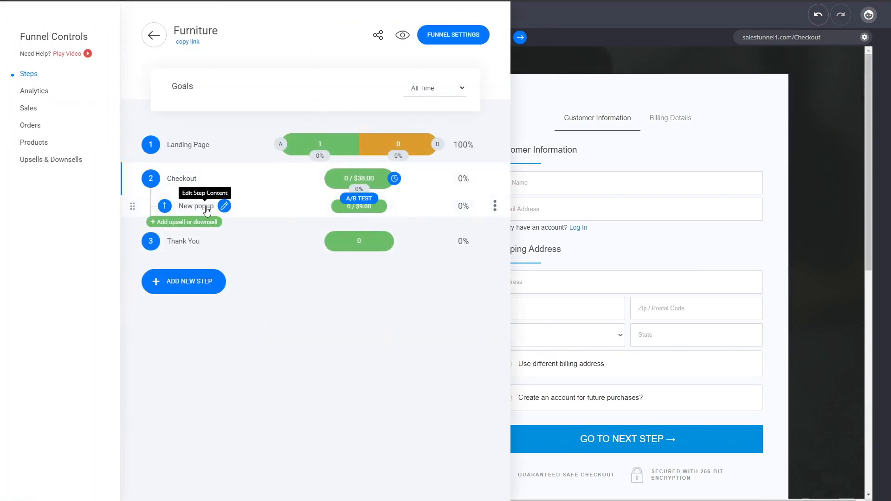
click(207, 211)
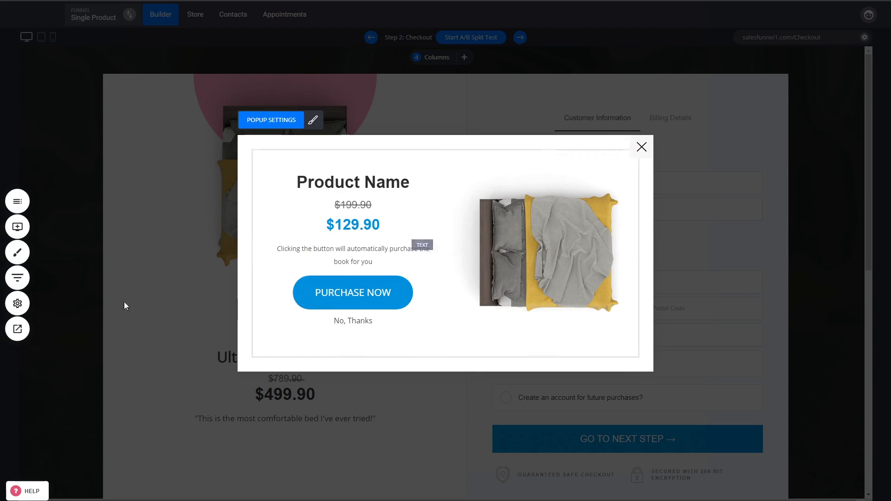
click(17, 277)
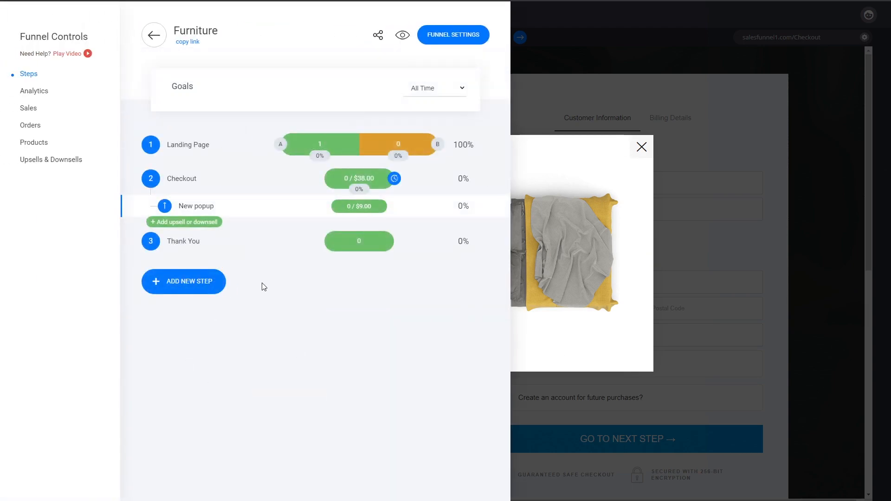
click(179, 242)
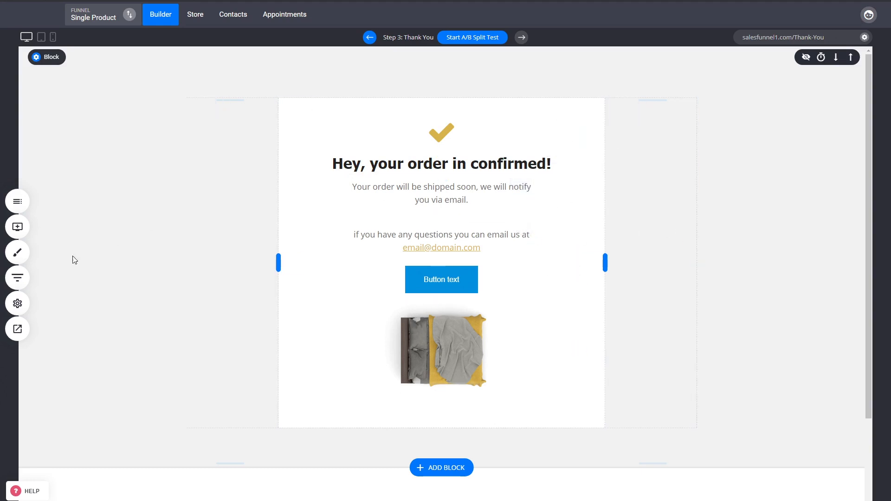
Step: Return from the Thank You page to the Landing Page step in the builder
click(17, 278)
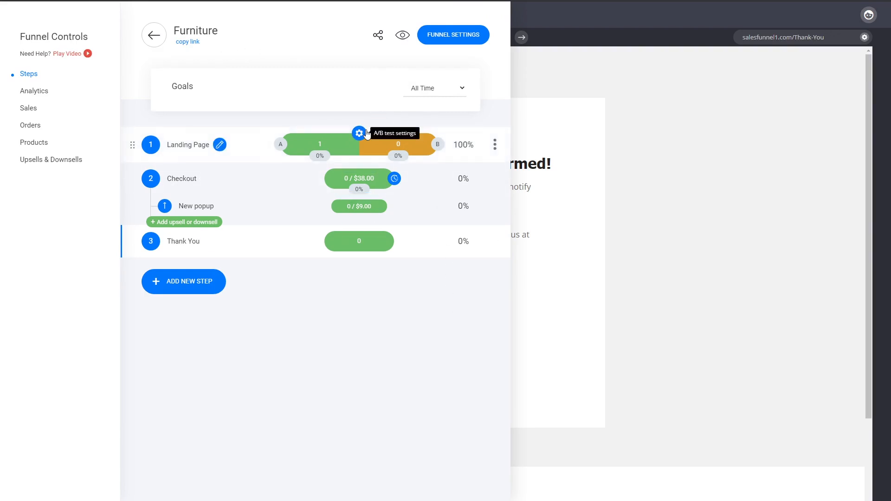
click(183, 149)
click(207, 95)
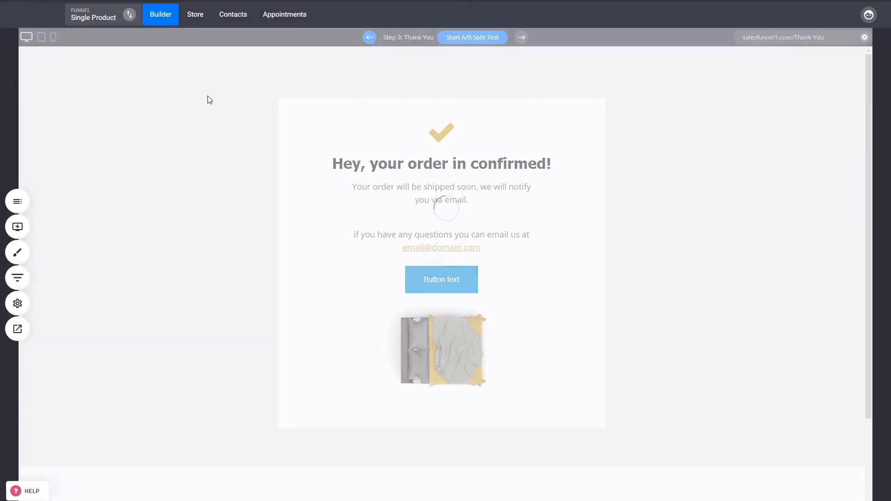
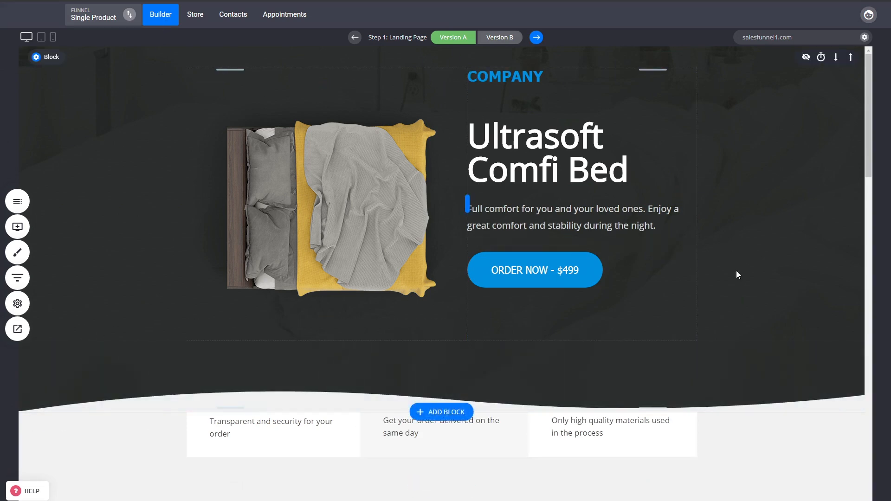
Step: Review the funnel's Upsells & Downsells report and close the funnel controls
click(17, 278)
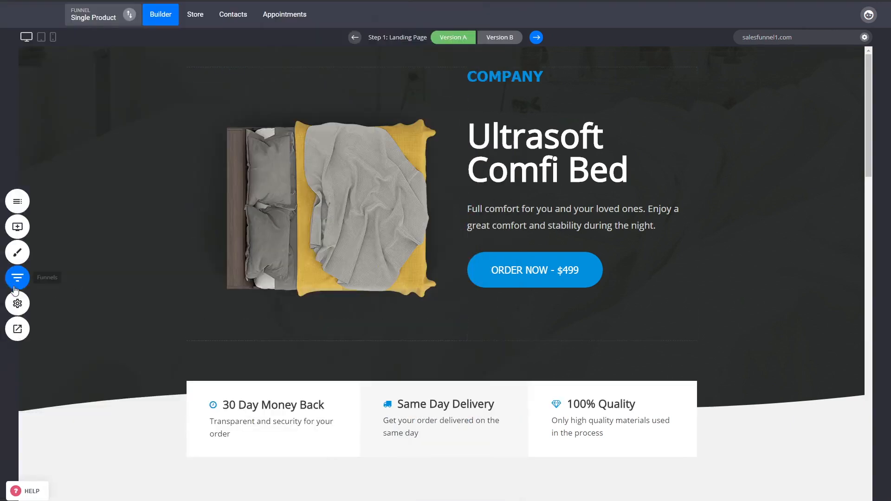
click(21, 284)
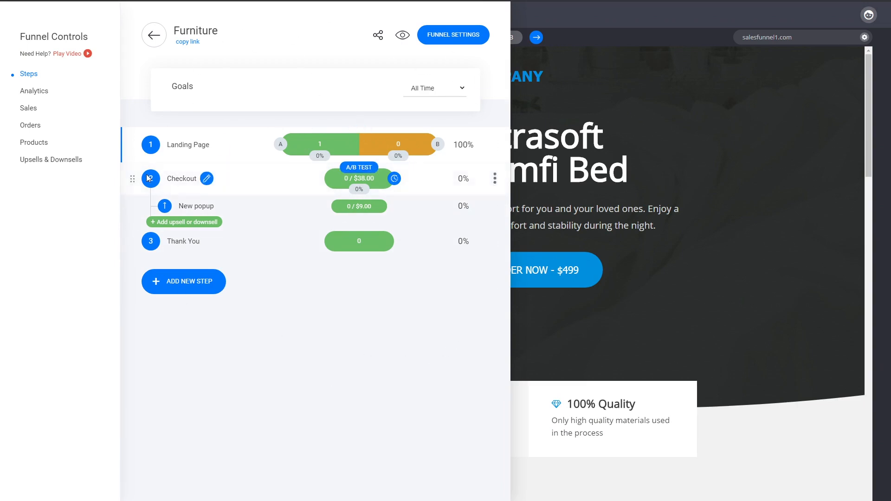
click(26, 159)
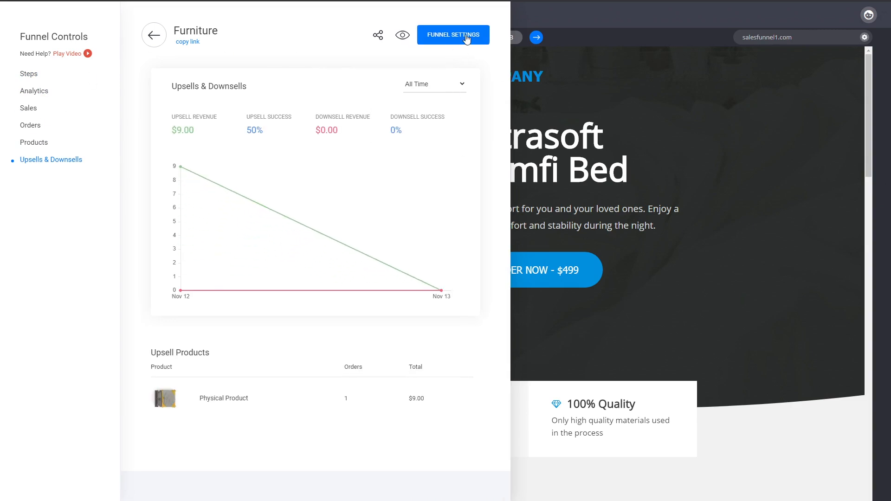
click(663, 100)
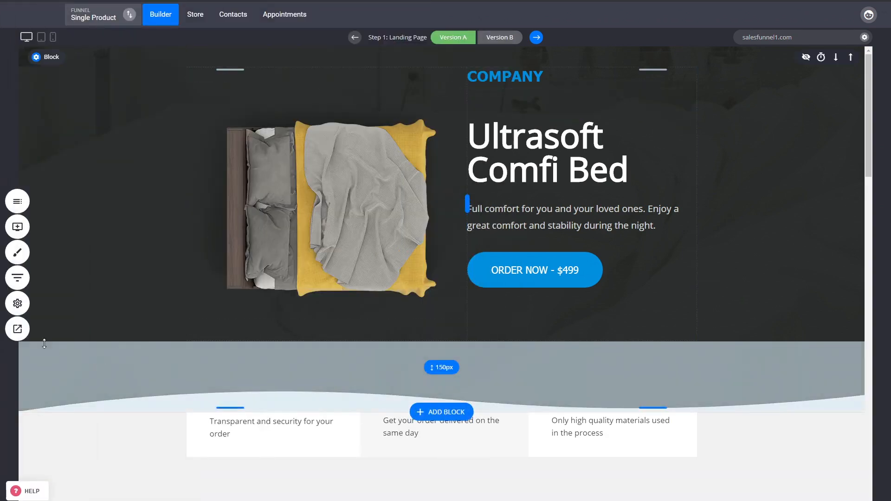
Step: Preview the landing page, follow its order button to the checkout, and switch the preview to mobile size
click(17, 329)
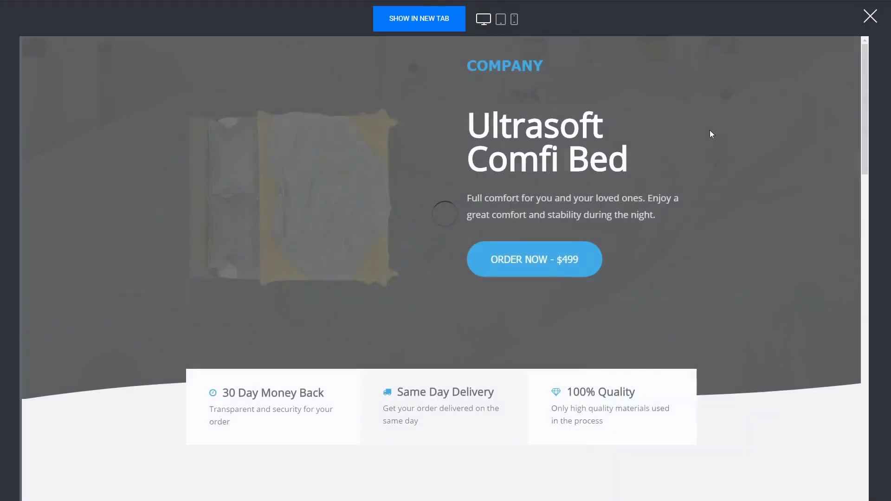
scroll(688, 313, down, 5)
scroll(677, 301, up, 5)
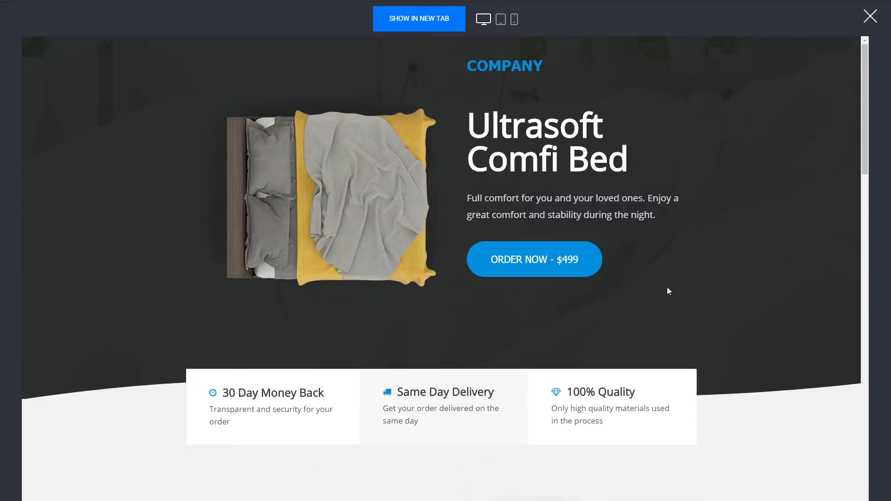
click(544, 270)
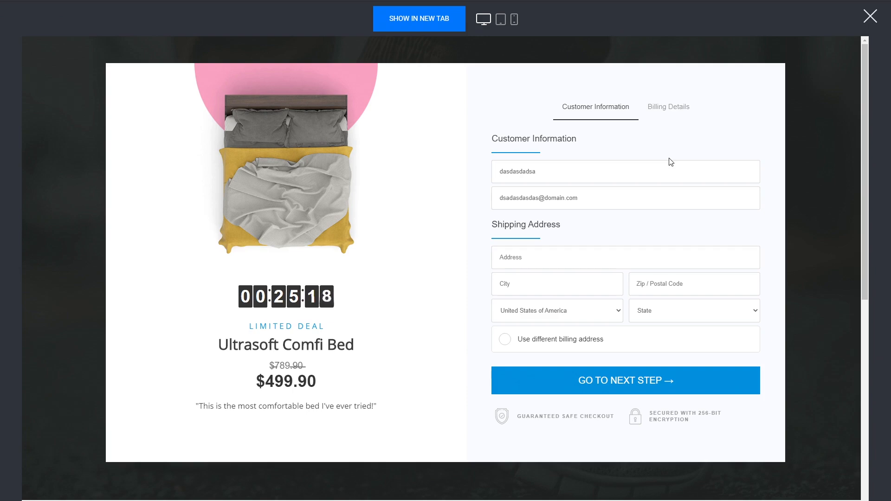
click(514, 20)
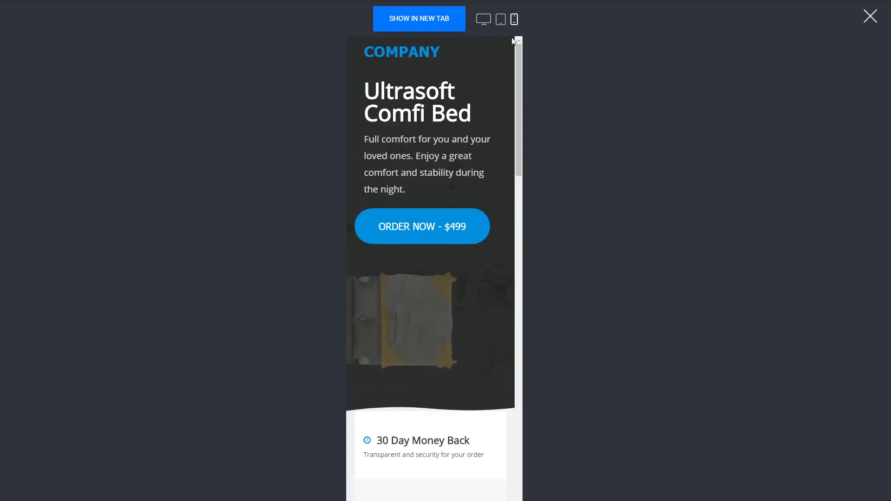
Step: Look through the landing page's sections in the mobile preview and return to its hero section
scroll(487, 167, down, 8)
scroll(486, 167, down, 6)
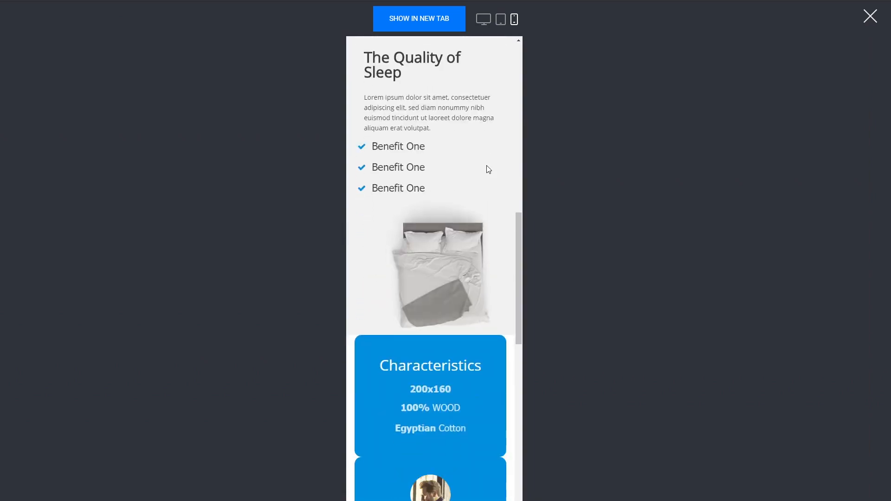
scroll(476, 192, up, 10)
scroll(475, 191, up, 4)
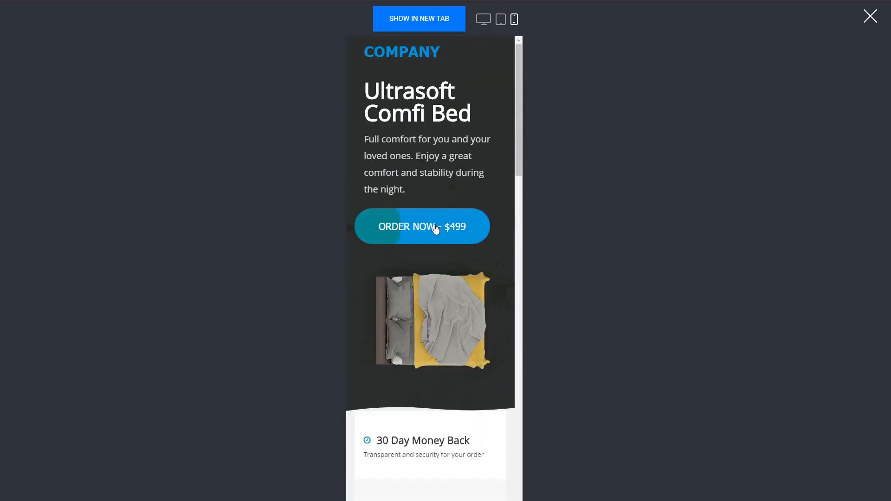
Step: Follow the mobile landing page's order button to the checkout, review its customer and shipping form, and close the preview
click(434, 227)
scroll(467, 205, down, 5)
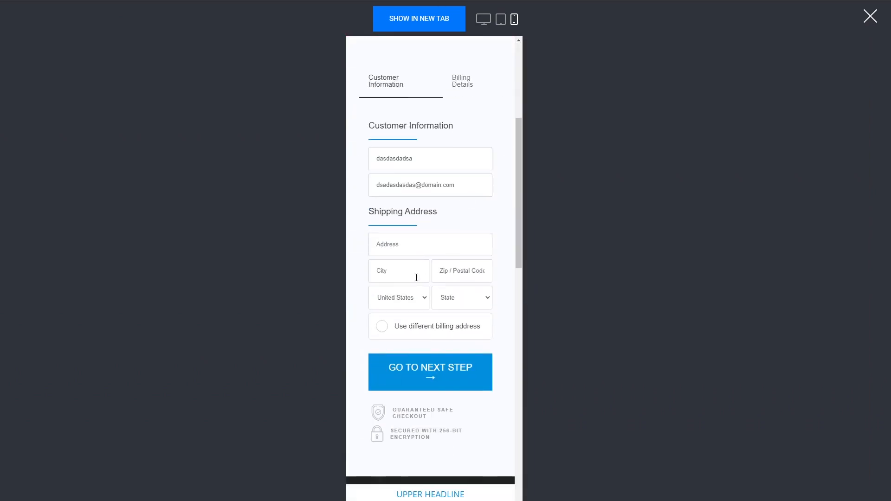
scroll(469, 194, down, 4)
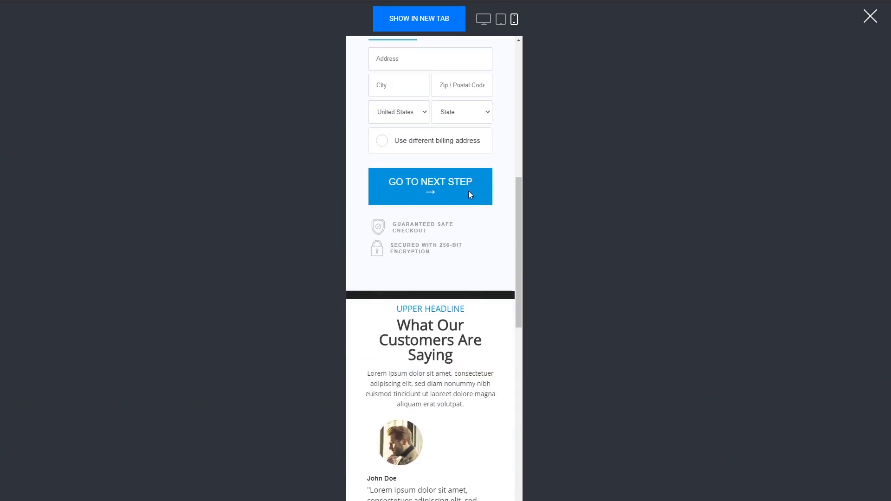
scroll(469, 277, up, 6)
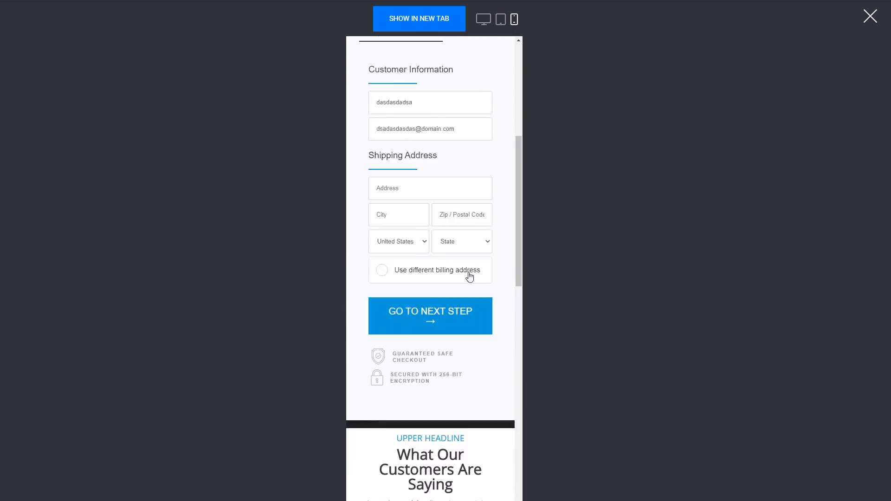
click(869, 16)
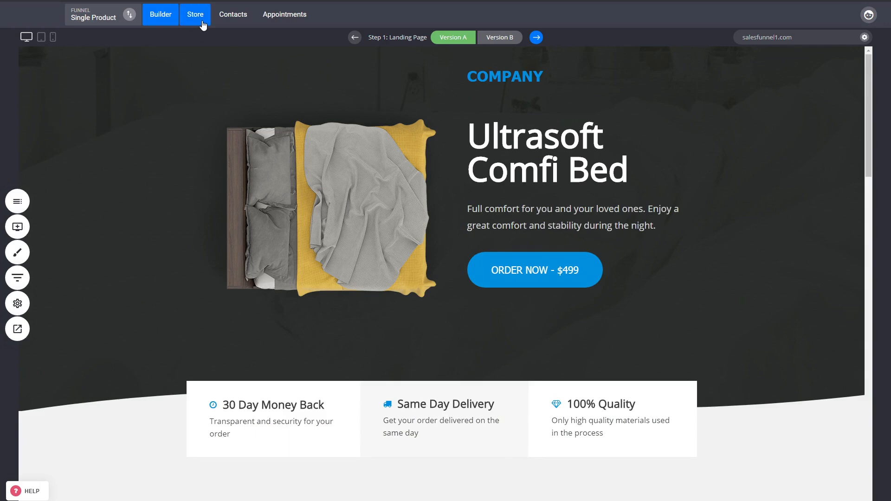
Step: Look over the online store's dashboard, products, general settings and orders list
click(202, 24)
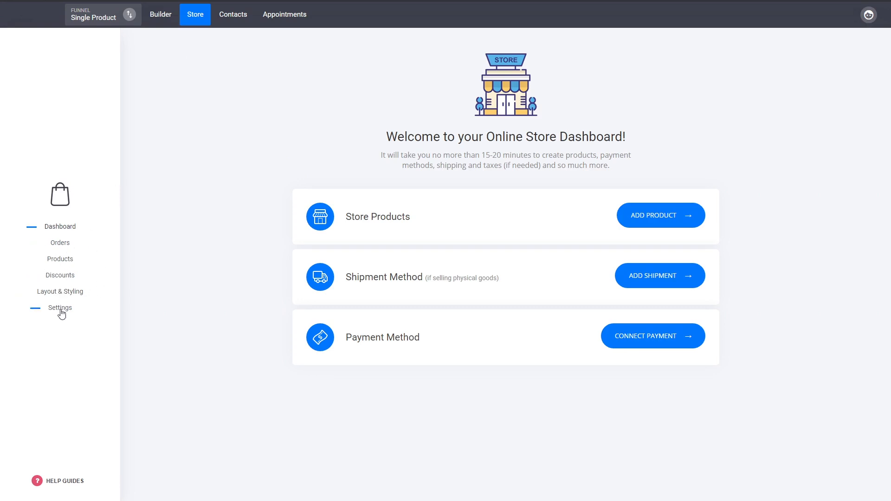
click(60, 260)
click(62, 311)
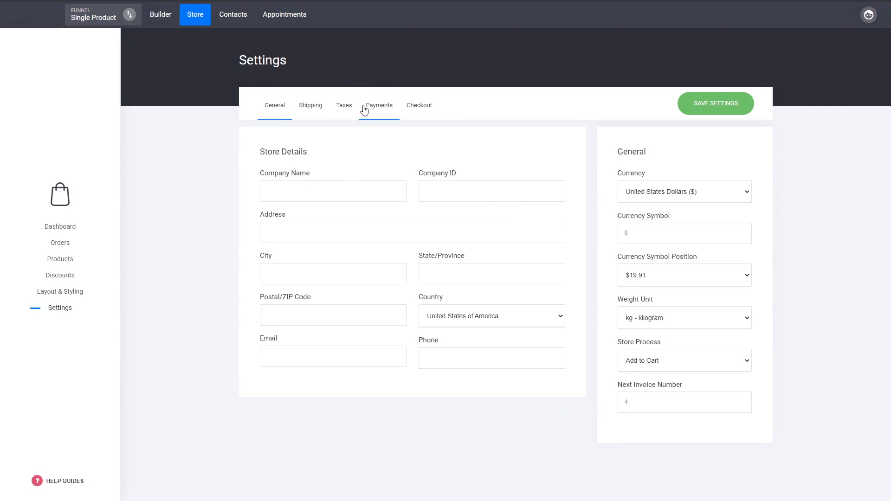
click(60, 243)
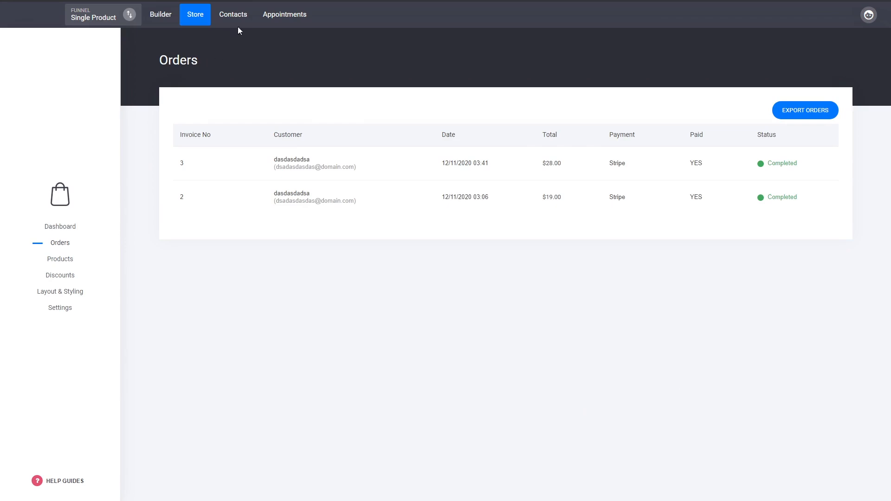
Step: Go to Contacts, dismiss the introduction video, and examine the only contact's details, tags and member info
click(240, 21)
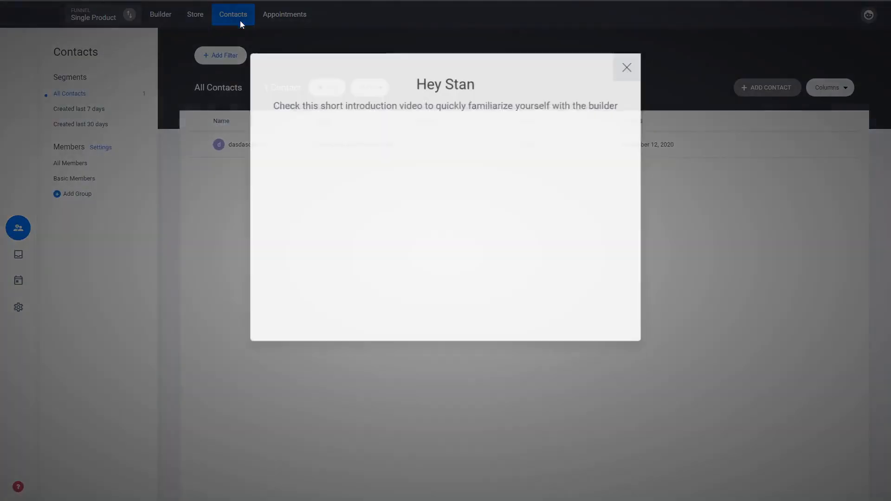
click(627, 68)
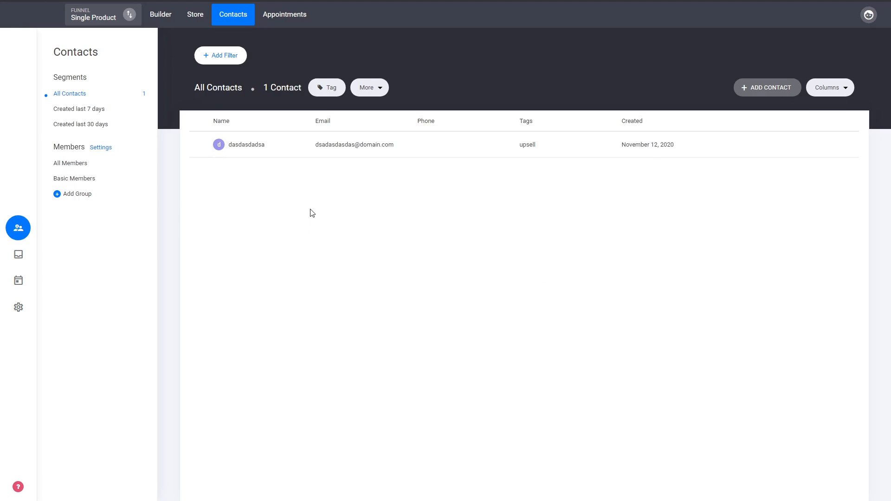
click(254, 153)
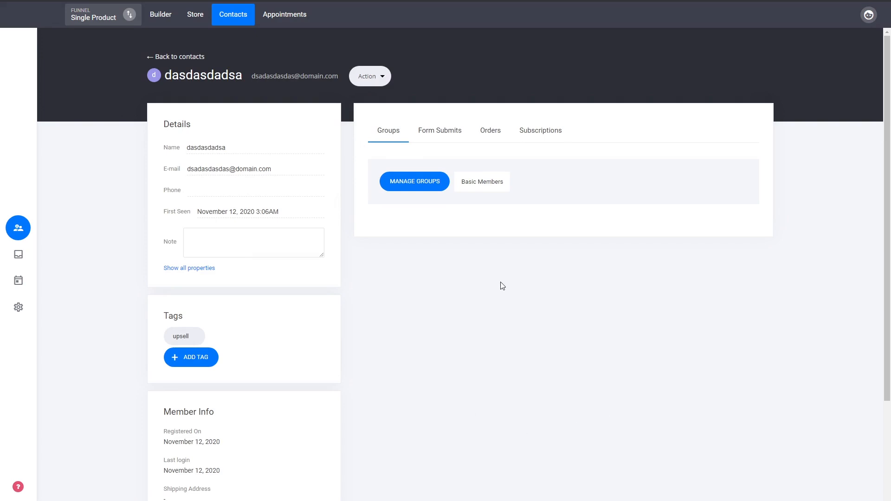
scroll(476, 318, down, 3)
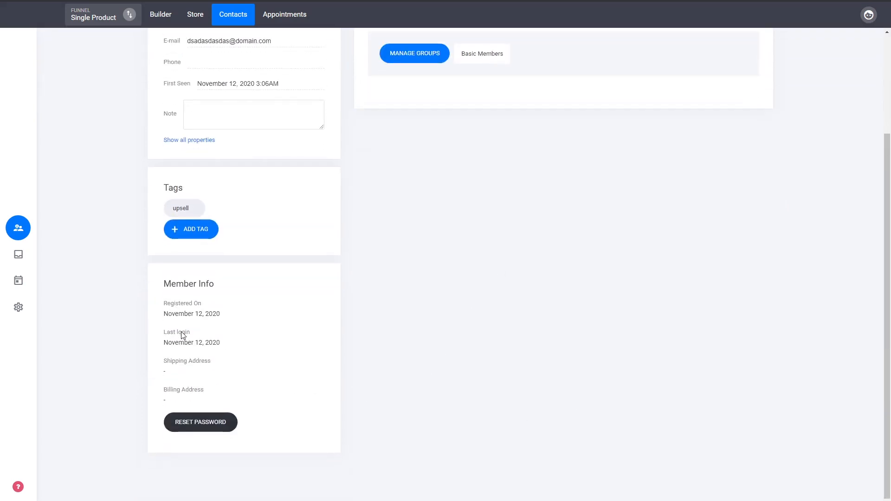
scroll(328, 318, up, 3)
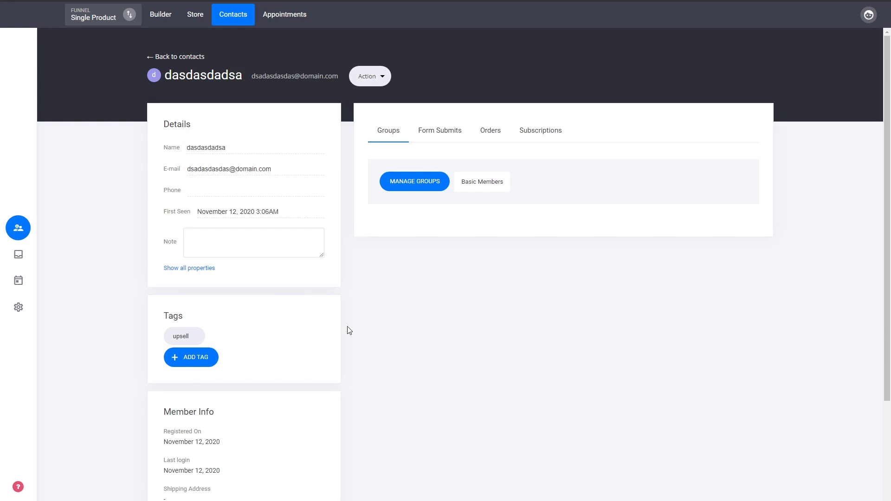
Step: Review the contact's form submits, orders and subscriptions, and return to the contacts list
click(454, 134)
click(504, 136)
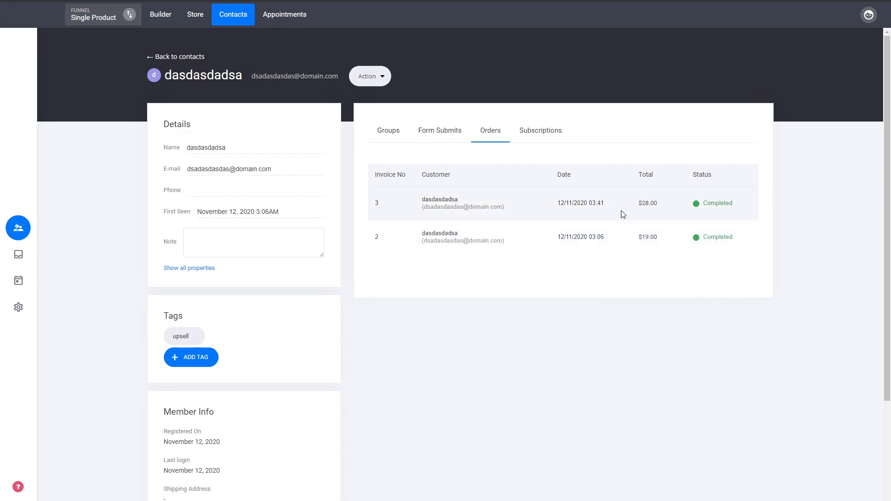
click(622, 215)
click(629, 215)
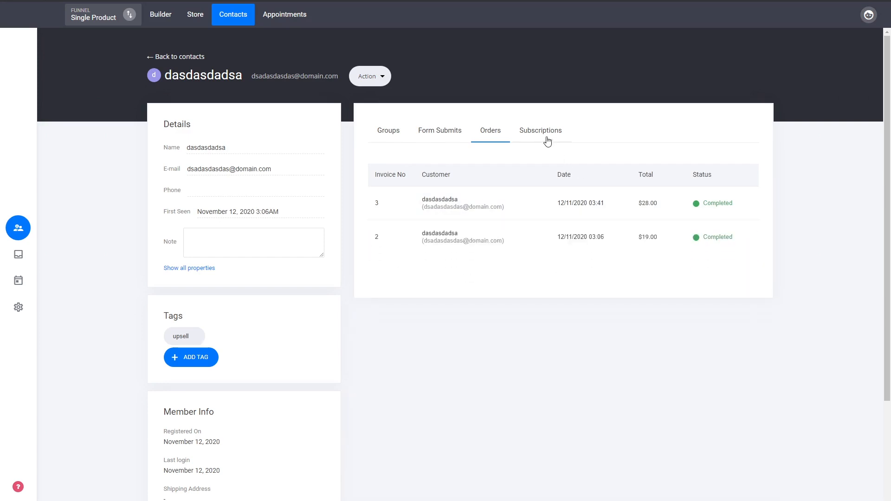
click(542, 135)
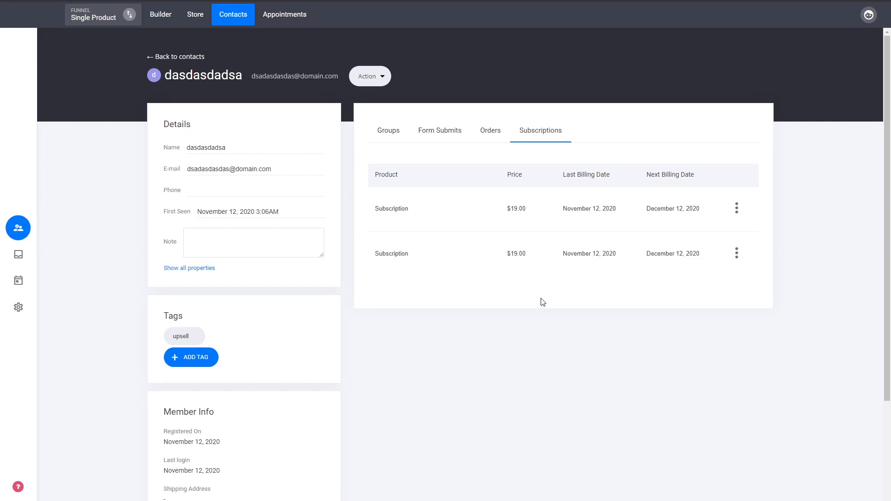
click(197, 58)
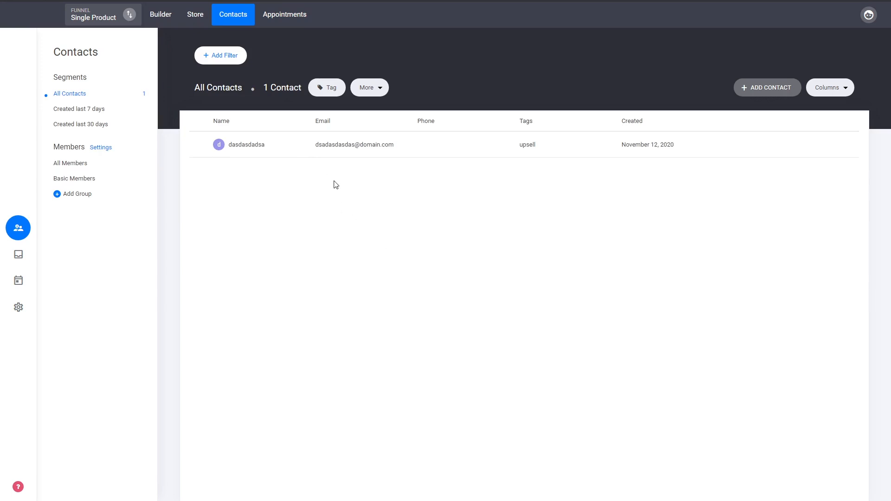
Step: Return to the landing page in the builder and try out the Button widget from the available widgets
click(173, 24)
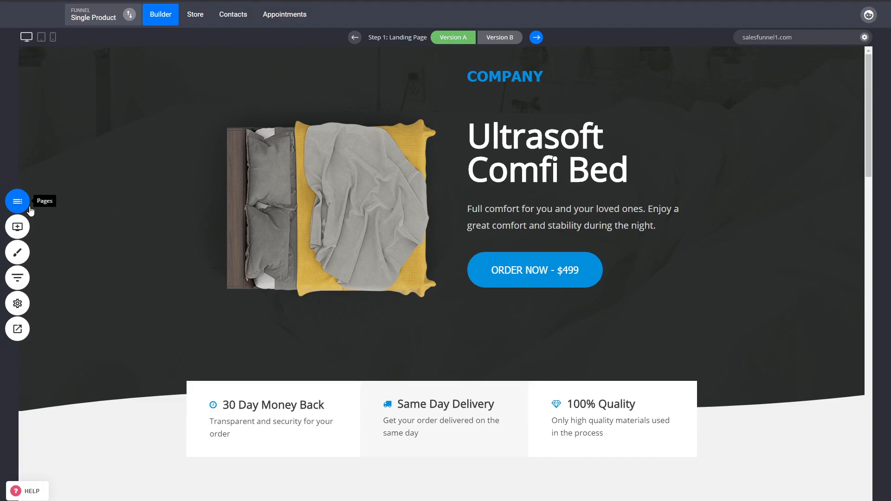
click(18, 227)
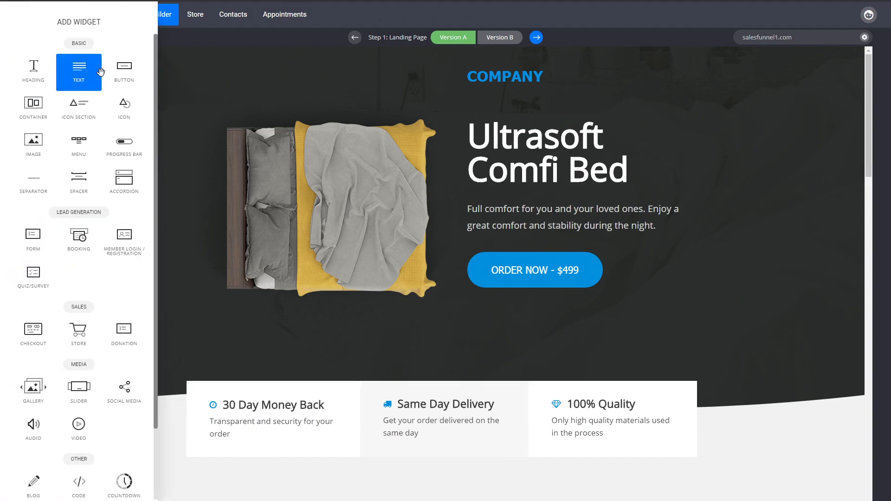
drag(124, 81, 2, 248)
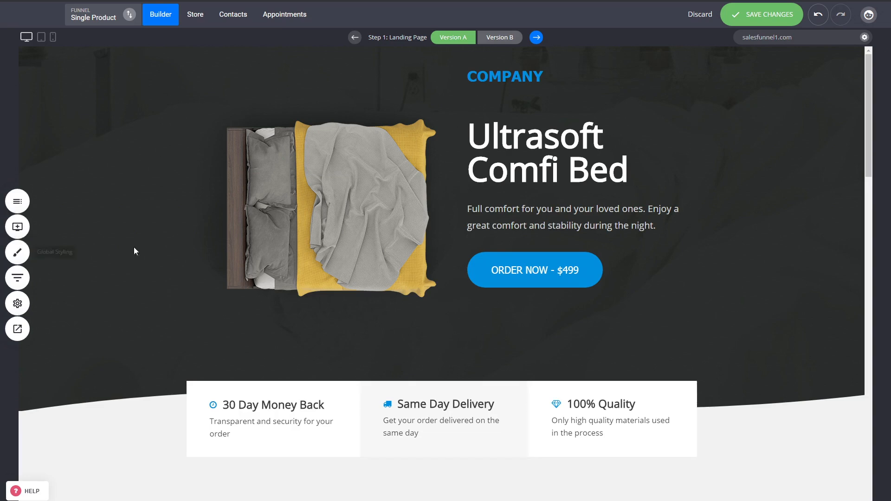
Step: Try the hero description above the Ultrasoft Comfi Bed headline and move it back beneath the headline
drag(547, 241, 547, 241)
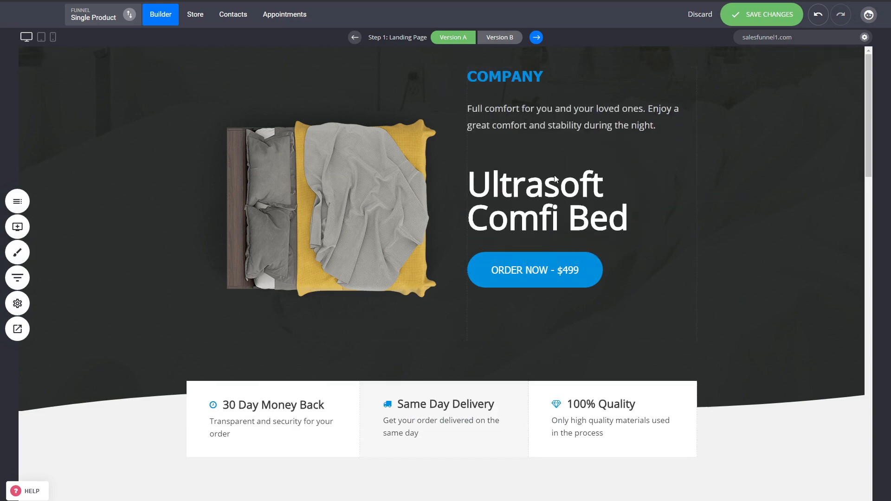
drag(561, 119, 522, 232)
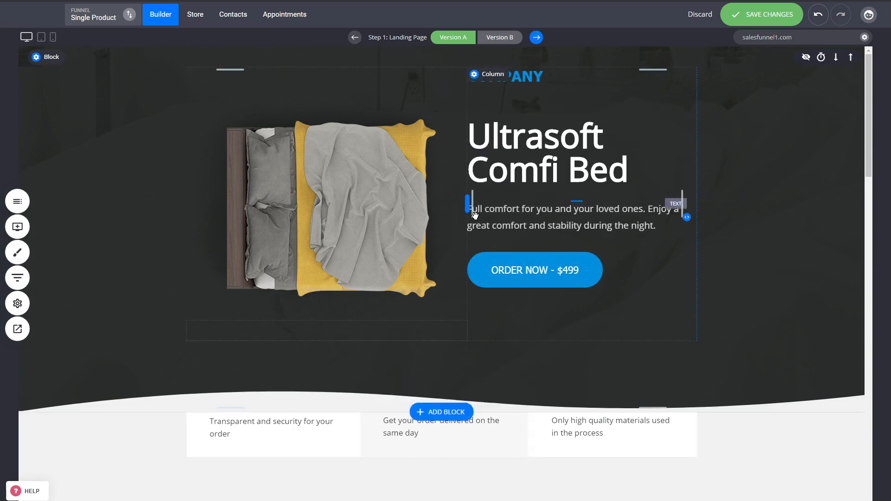
Step: Narrow the hero's image column slightly and reduce the spacing beneath the bed image
mouse_move(467, 209)
mouse_down()
mouse_move(567, 207)
mouse_move(457, 200)
mouse_up()
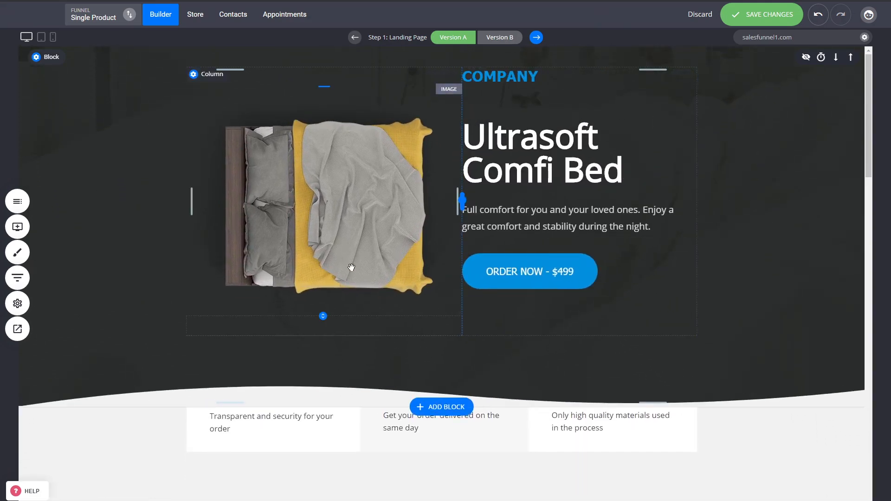
mouse_move(322, 315)
mouse_down()
mouse_move(321, 361)
mouse_move(322, 311)
mouse_up()
Step: View the Video block templates for the spot below the feature boxes, close the library, and save the page changes
scroll(460, 290, down, 4)
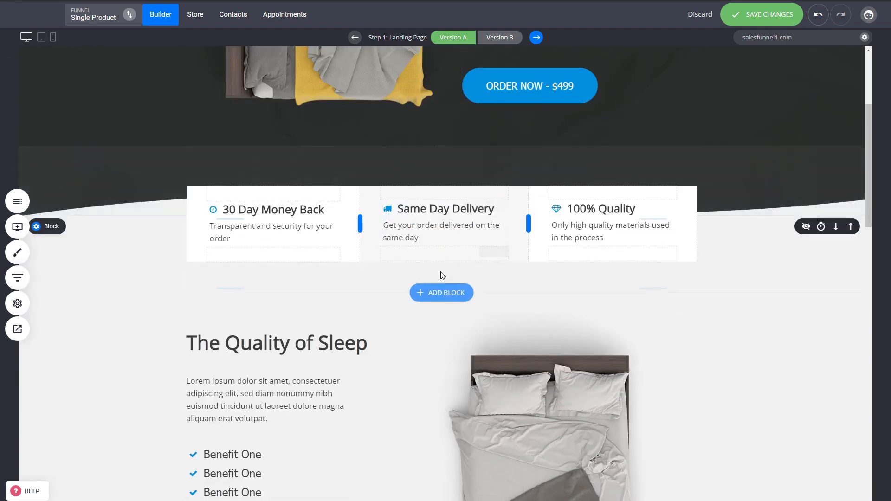
click(444, 291)
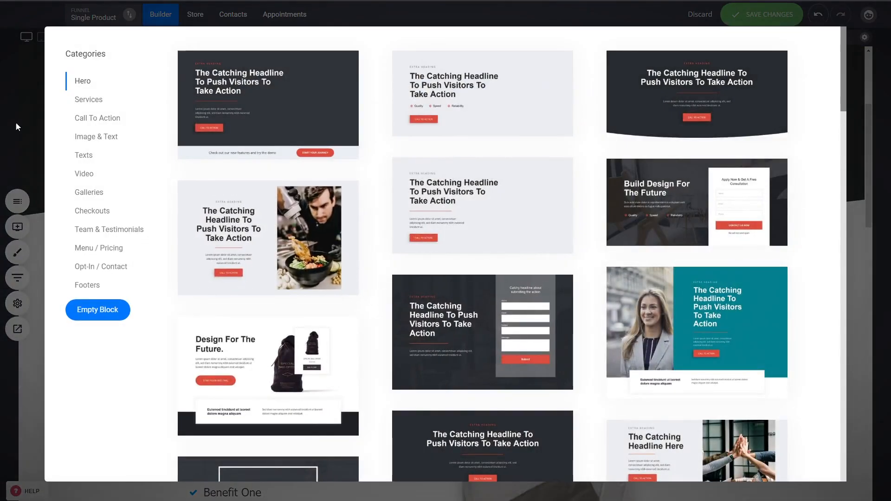
click(86, 175)
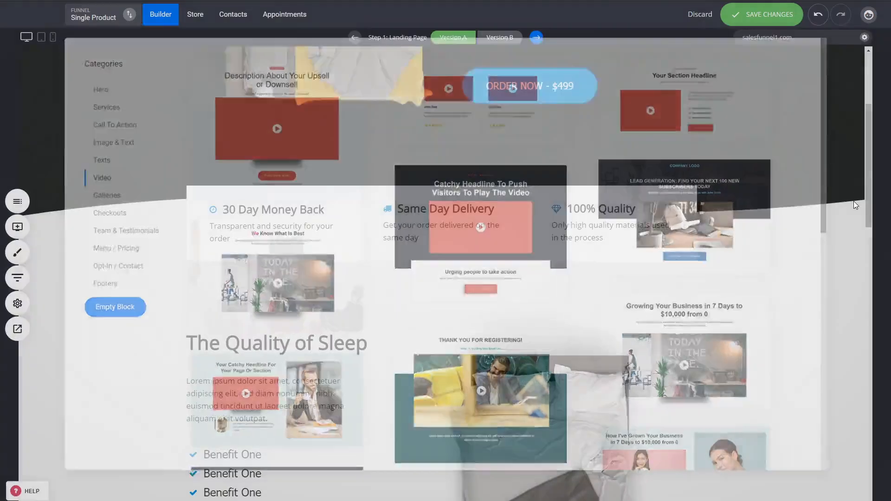
click(853, 201)
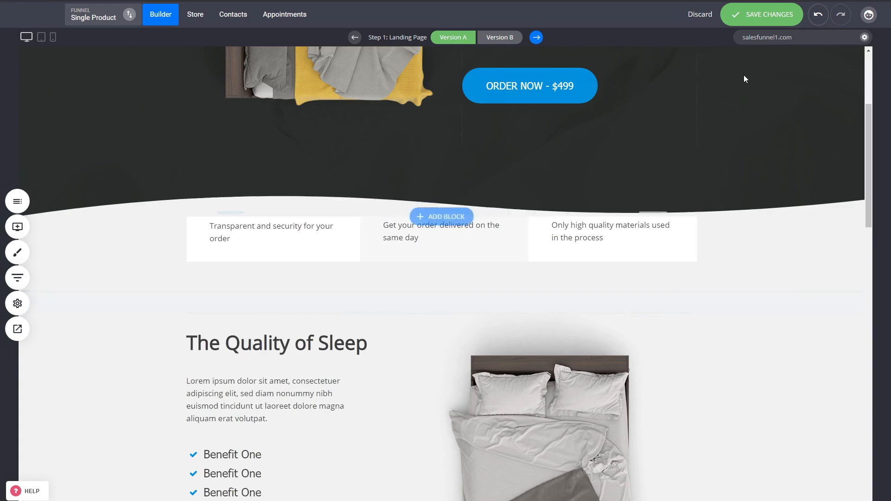
click(760, 22)
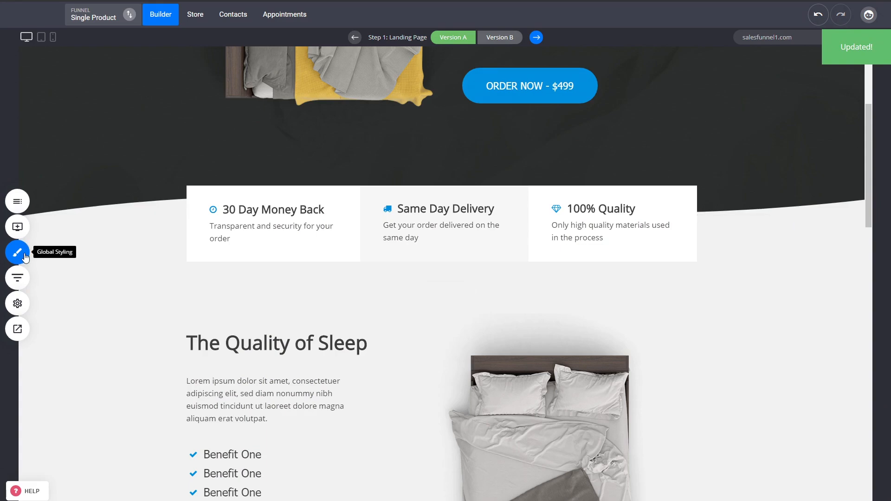
Step: Review the global Text Styling and Color Palette settings and cancel out of them
click(18, 253)
click(65, 108)
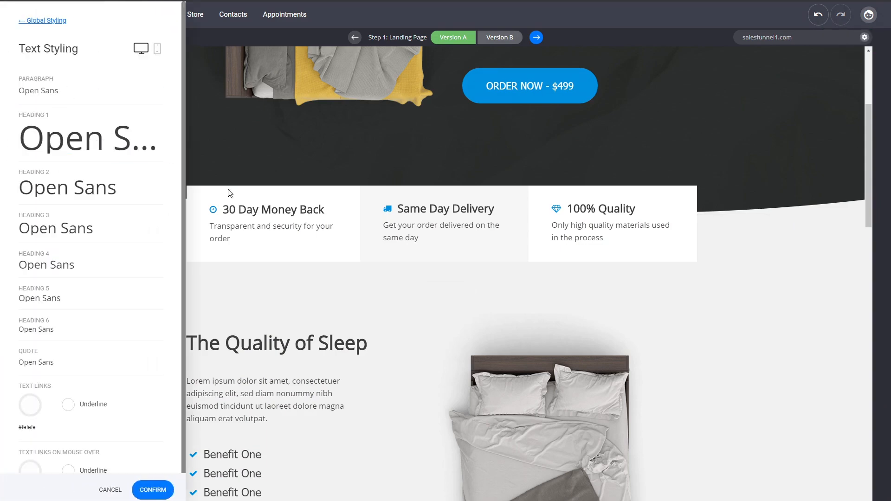
click(48, 21)
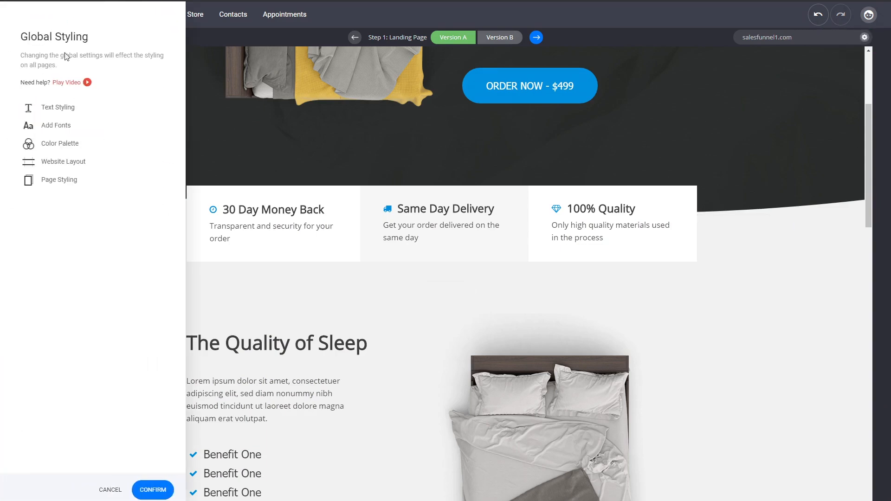
click(70, 144)
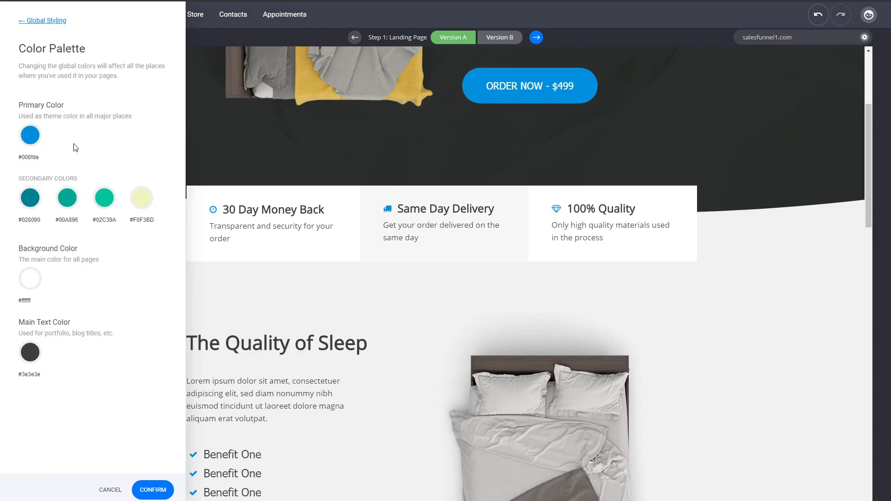
click(110, 489)
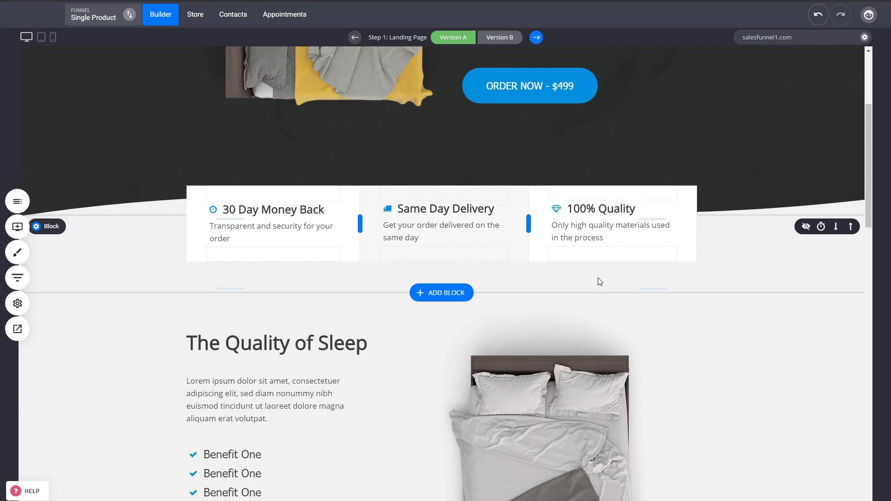
Step: View the Facebook Pixel connection form in the funnel's application settings, and close the settings without connecting it
click(17, 304)
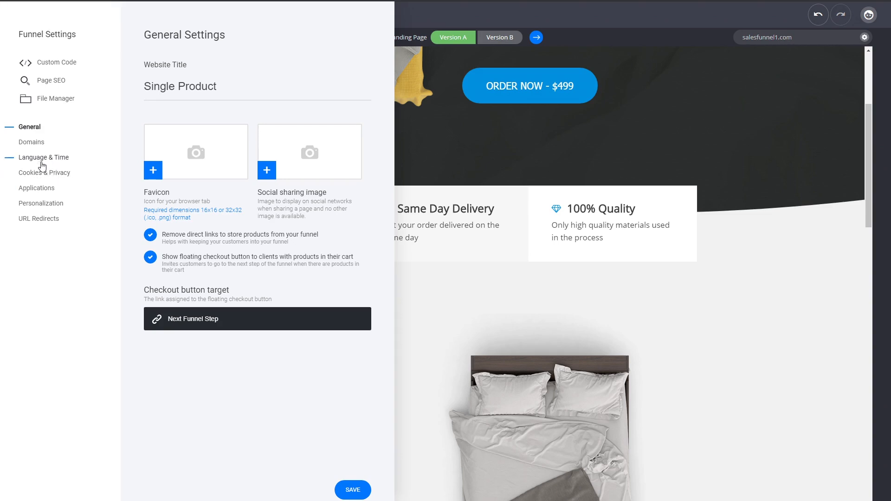
click(41, 188)
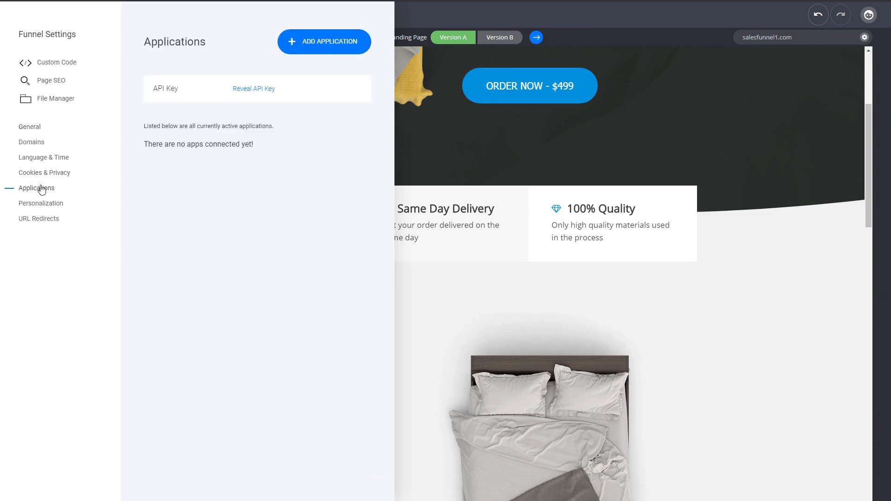
click(338, 46)
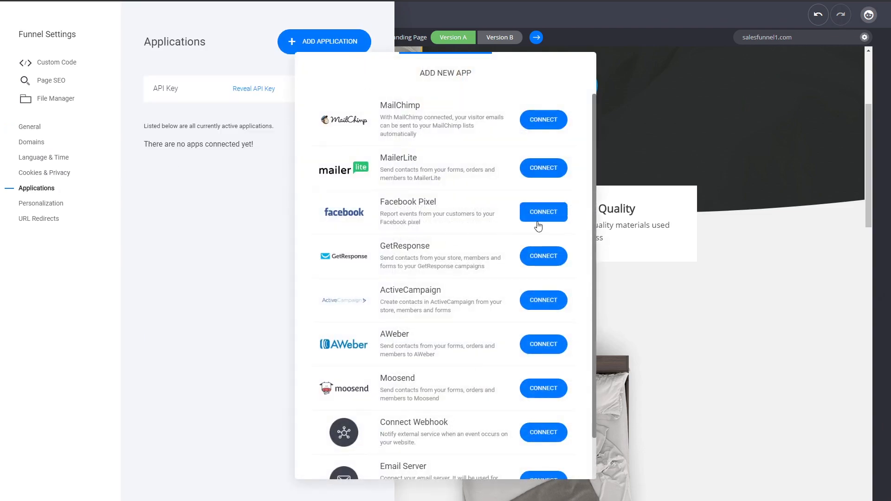
click(540, 215)
click(425, 142)
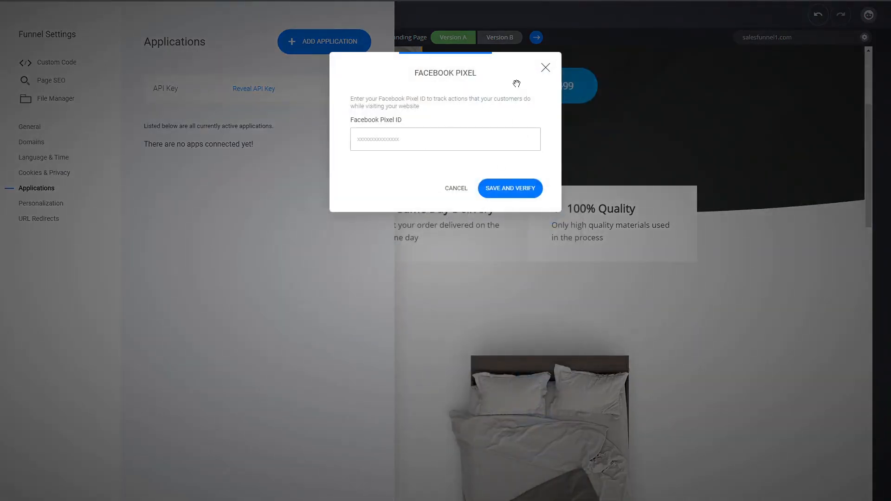
click(546, 67)
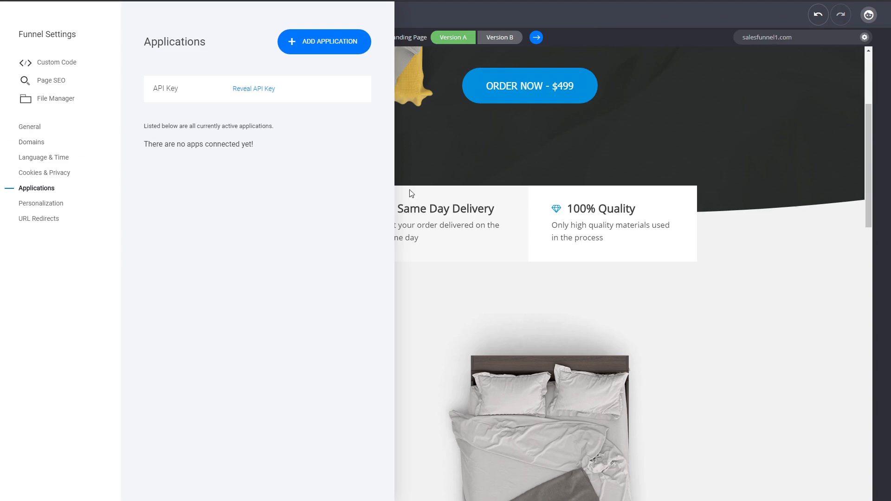
click(558, 181)
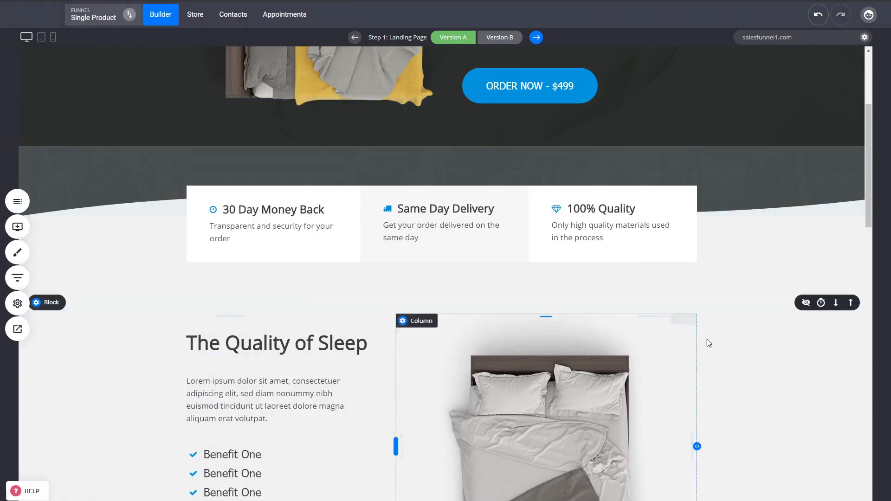
scroll(746, 352, up, 4)
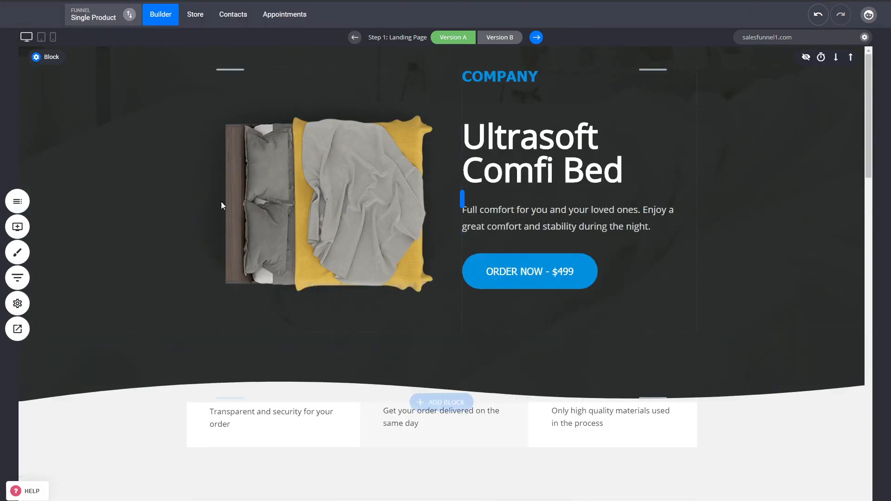